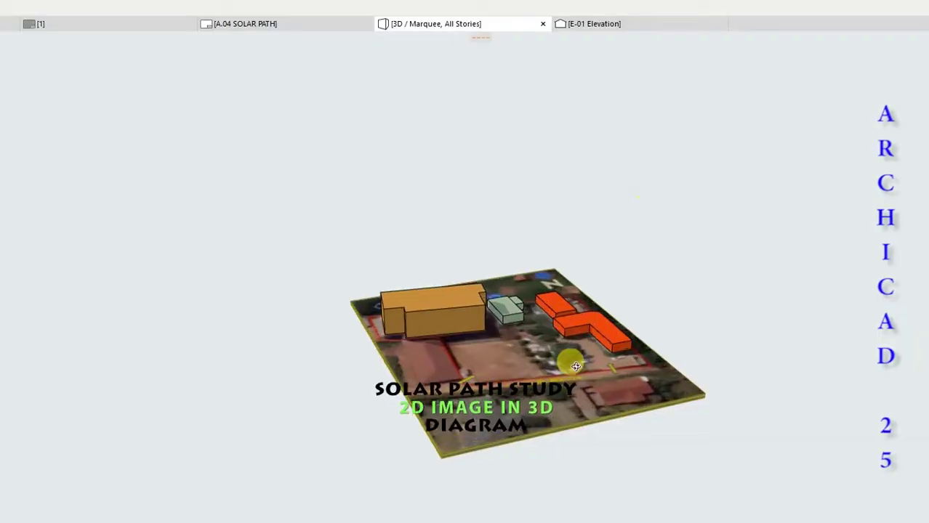
scroll(564, 352, "up", 10)
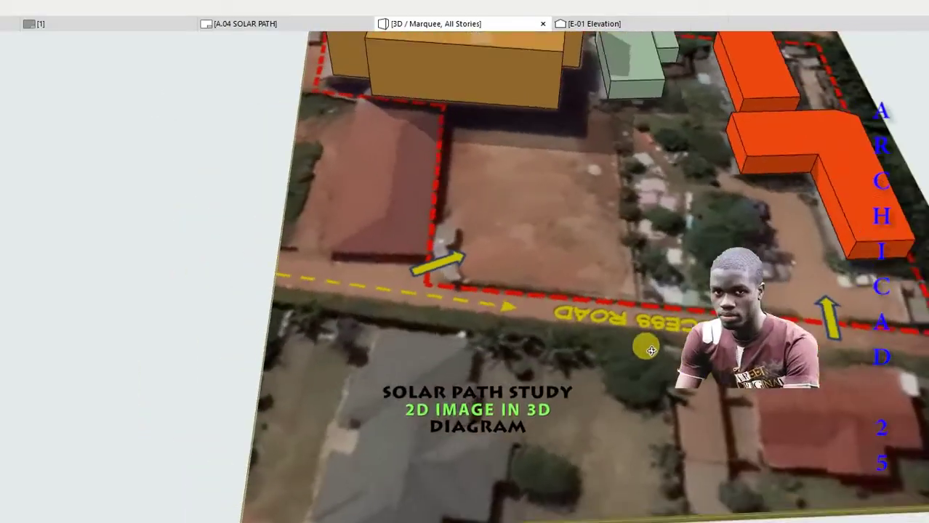
middle_click_drag(651, 351, 800, 363)
middle_click_drag(145, 386, 120, 342, "shift")
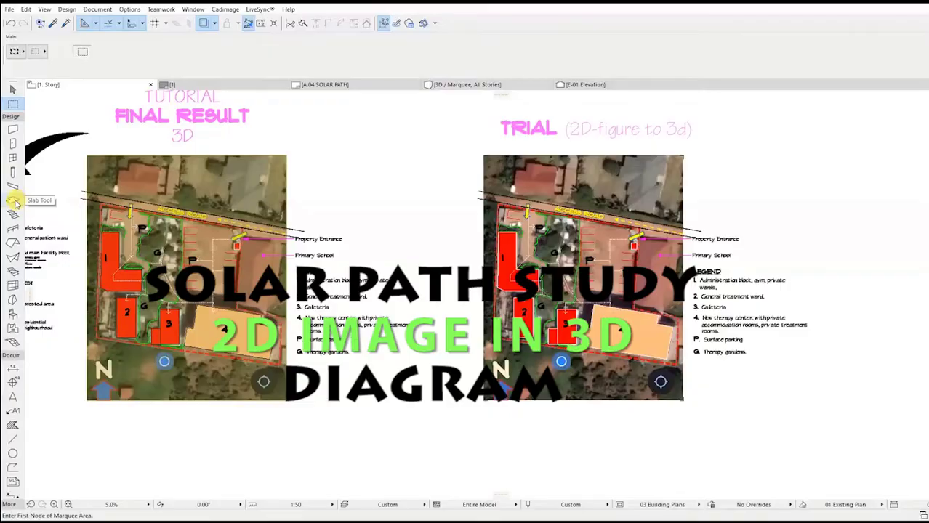
- Create a 3000 mm thick slab from the outline of building 1 on the TRIAL site plan
left_click(14, 200)
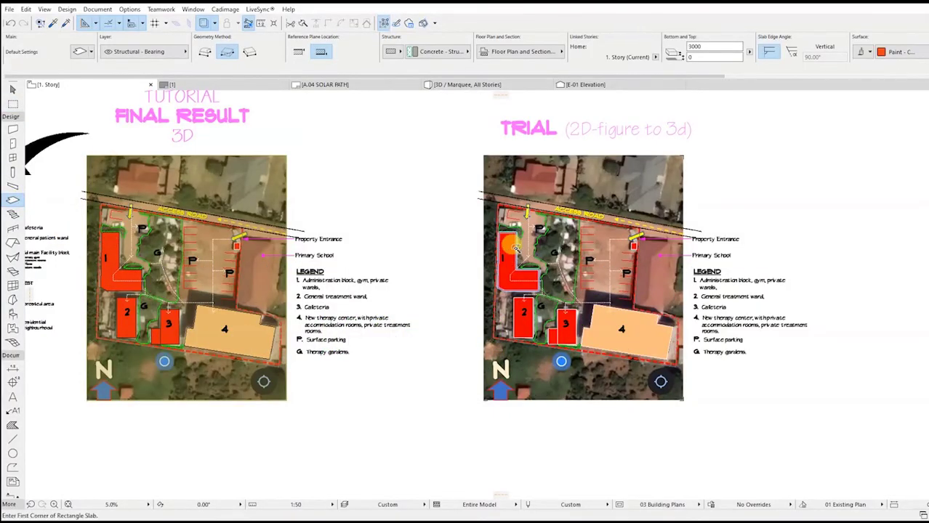
scroll(583, 310, "up", 3)
scroll(572, 301, "down", 5)
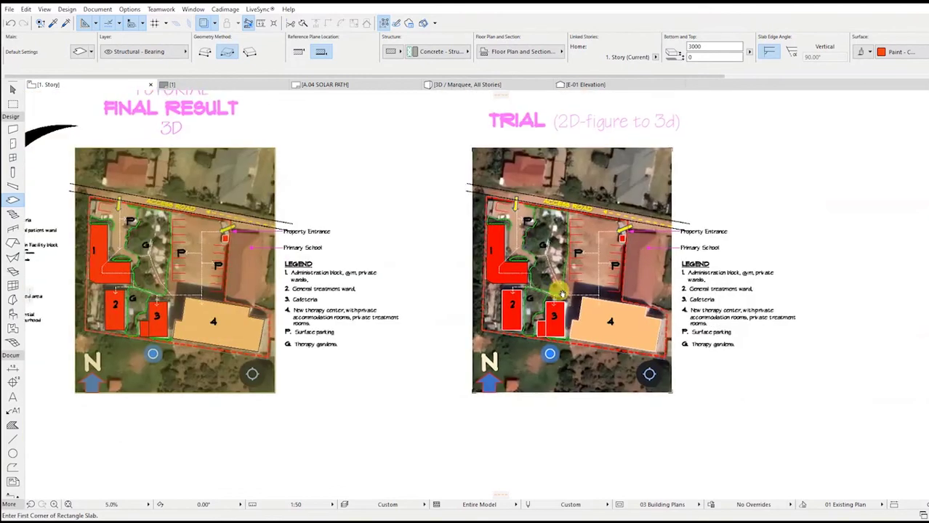
scroll(559, 292, "up", 5)
scroll(441, 311, "down", 3)
- Enclose the TRIAL site plan in a marquee, show that area in 3D, and return to the story plan
left_click(13, 104)
left_click(699, 106)
left_click(357, 384)
right_click(294, 353)
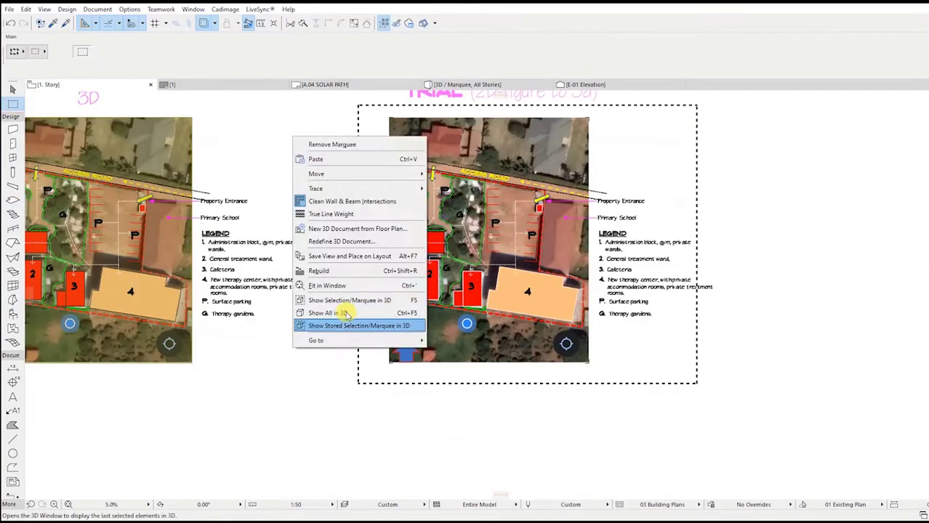
left_click(348, 300)
left_click(70, 86)
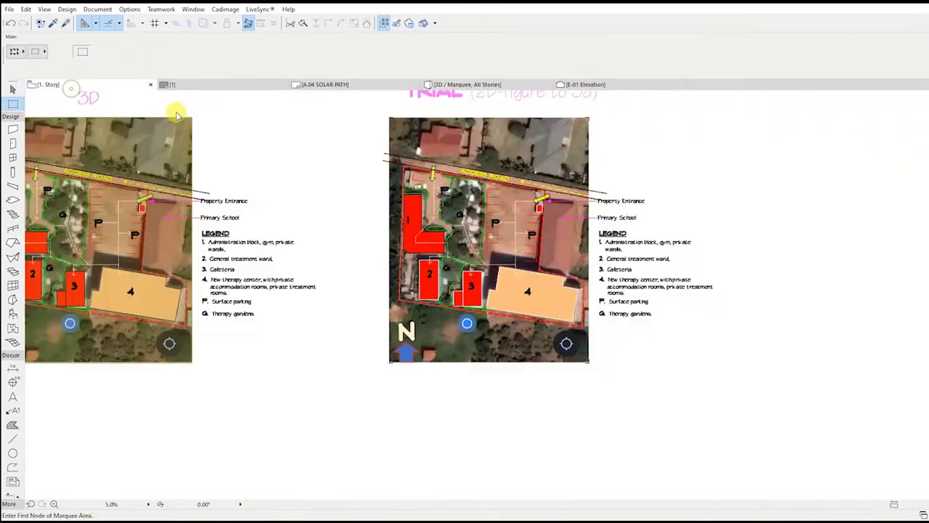
- Create a slab from the outline of building 2 on the TRIAL site plan
scroll(428, 298, "up", 3)
left_click(13, 200)
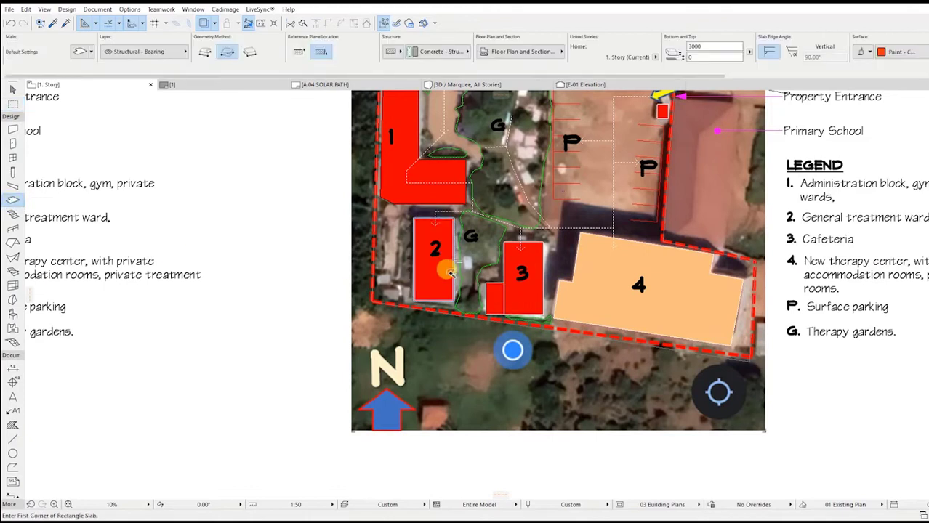
scroll(486, 297, "up", 3)
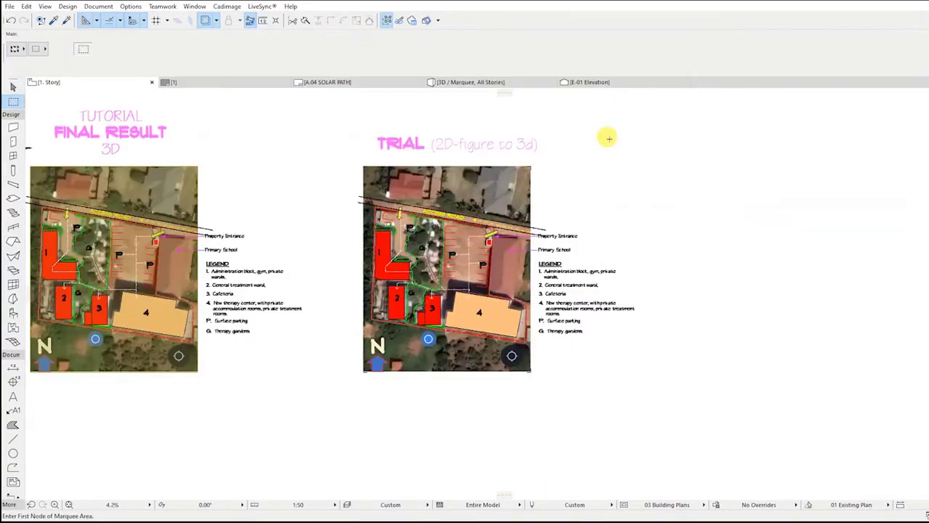
- Examine the trial building slabs in a 3D view limited by a marquee around the TRIAL plan, and return to the floor plan
left_click(612, 116)
left_click(311, 421)
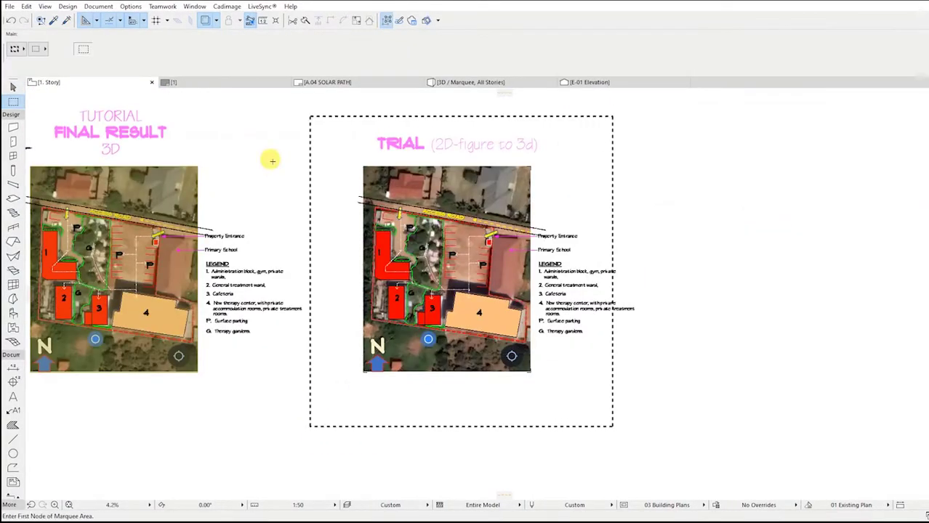
right_click(271, 162)
left_click(369, 325)
middle_click_drag(412, 301, 523, 341, "shift")
left_click(73, 85)
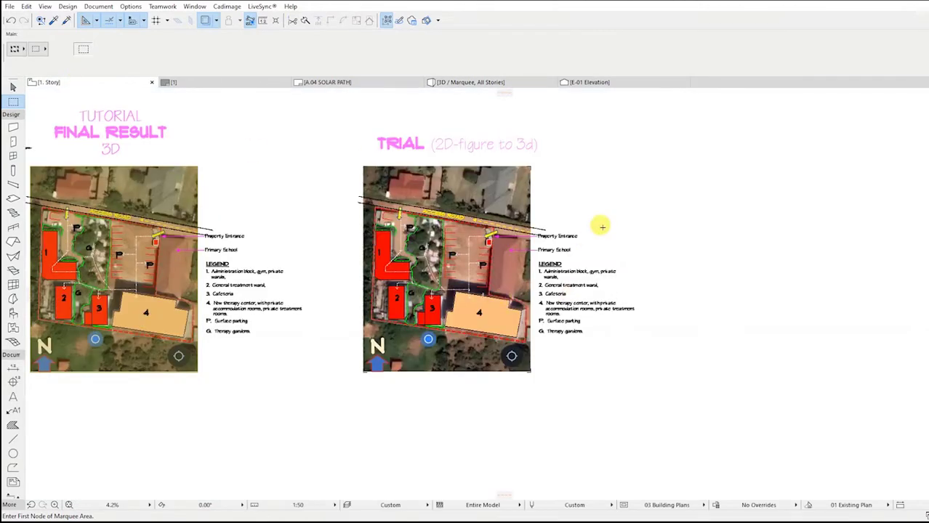
- Draw a box morph covering the whole TRIAL site image, with an extrusion length of 1000 mm
scroll(574, 189, "down", 1)
scroll(564, 177, "up", 2)
scroll(550, 191, "down", 2)
scroll(558, 211, "up", 2)
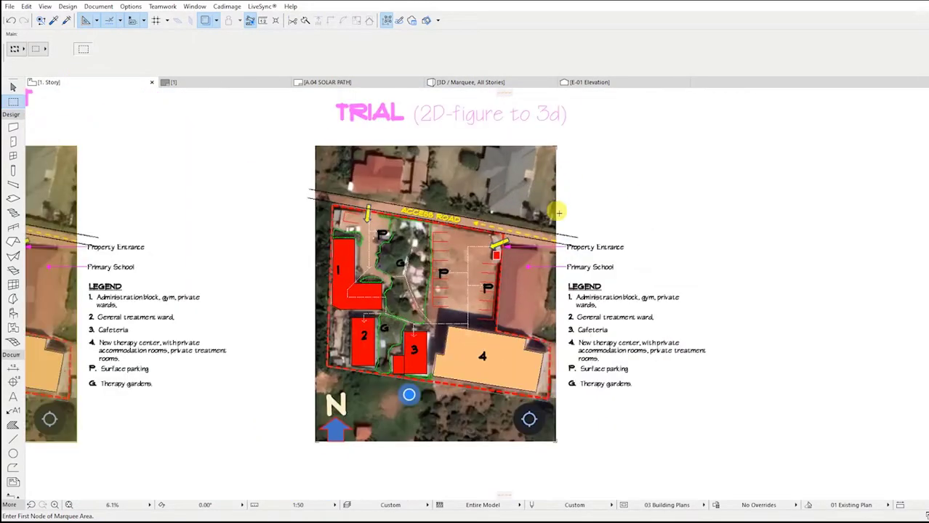
scroll(525, 173, "down", 3)
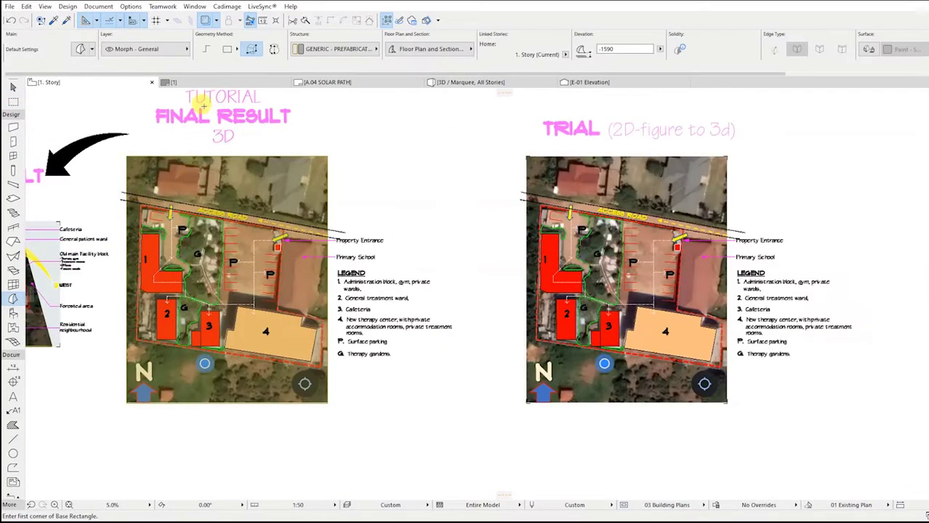
middle_click_drag(732, 223, 579, 225)
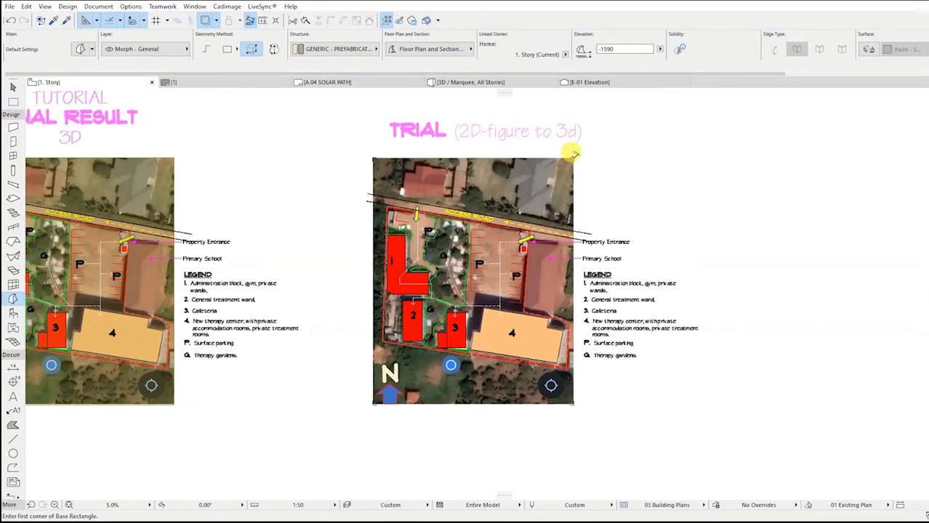
scroll(375, 400, "up", 3)
left_click(372, 396)
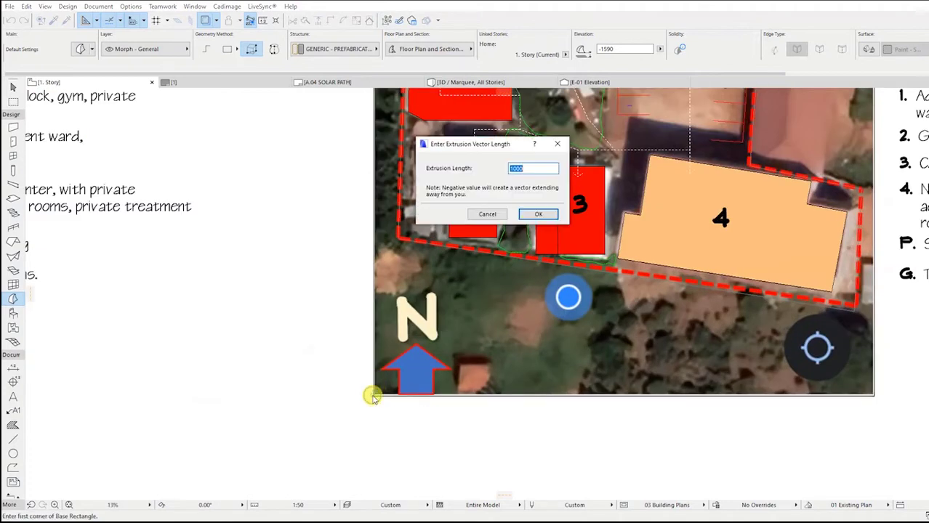
left_click(537, 215)
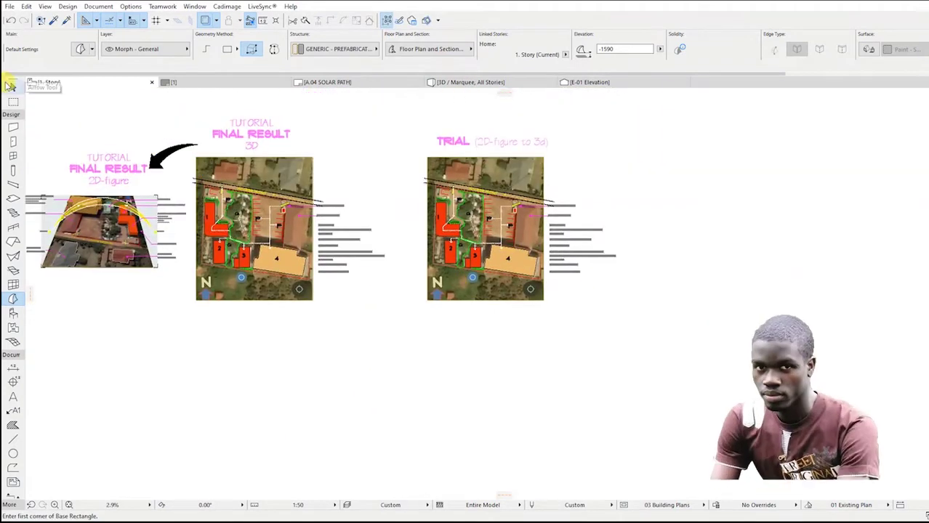
- Check the new base morph under the trial buildings in a marquee-limited 3D view, and return to the story plan
left_click(611, 114)
left_click(418, 344)
right_click(630, 222)
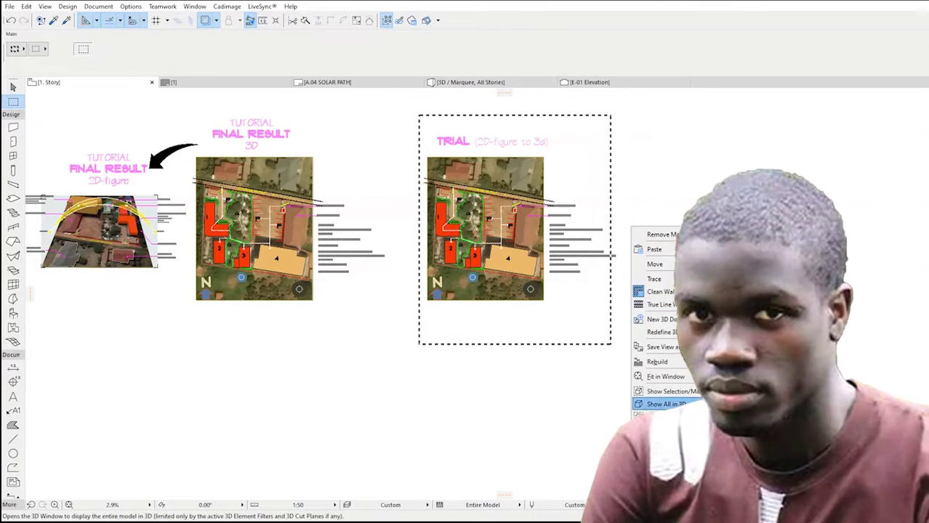
left_click(708, 391)
scroll(581, 300, "down", 3)
middle_click_drag(415, 269, 410, 242, "shift")
left_click(78, 84)
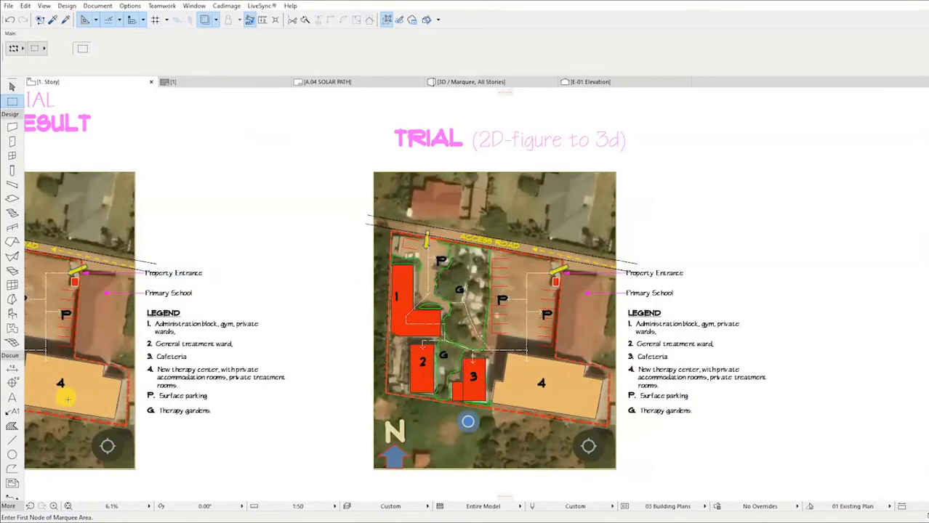
- Draw a rectangular mesh over the northern part of the TRIAL site image and show the marqueed area in 3D
left_click(10, 344)
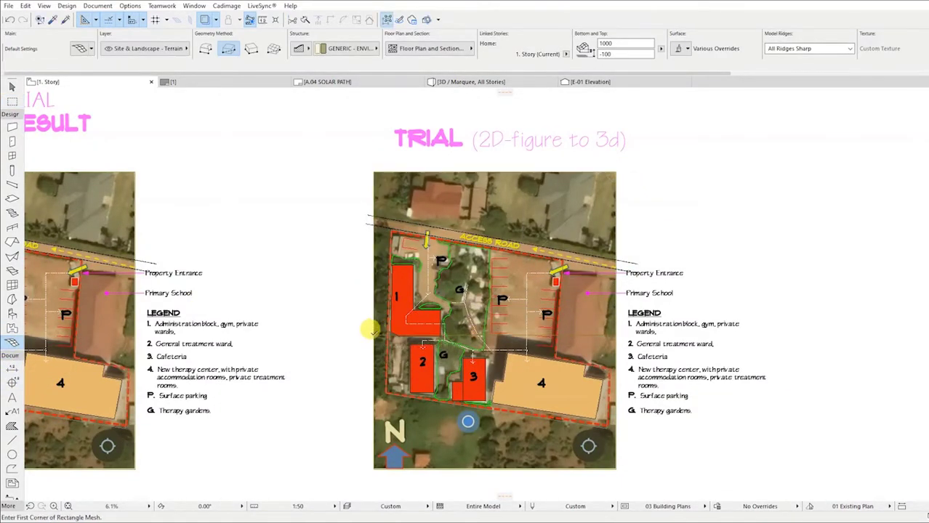
left_click(11, 101)
left_click(745, 104)
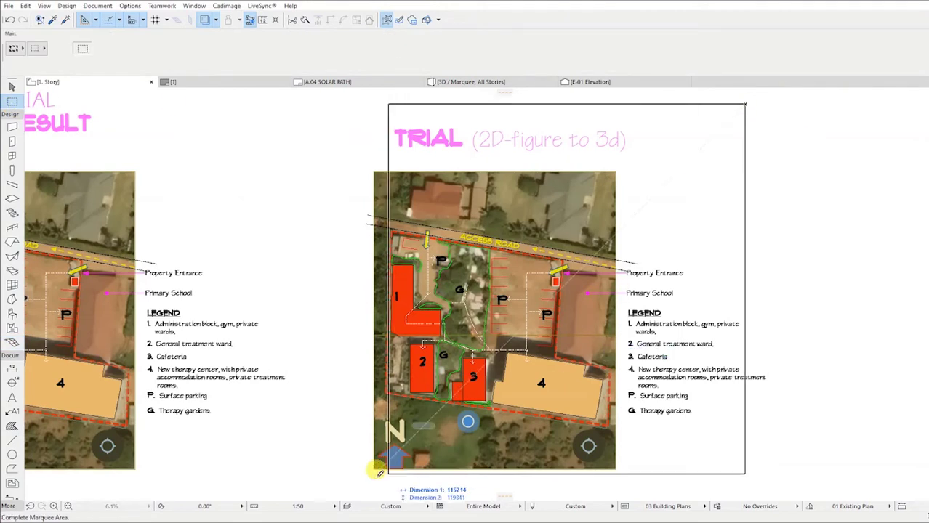
left_click(354, 479)
right_click(277, 183)
left_click(332, 350)
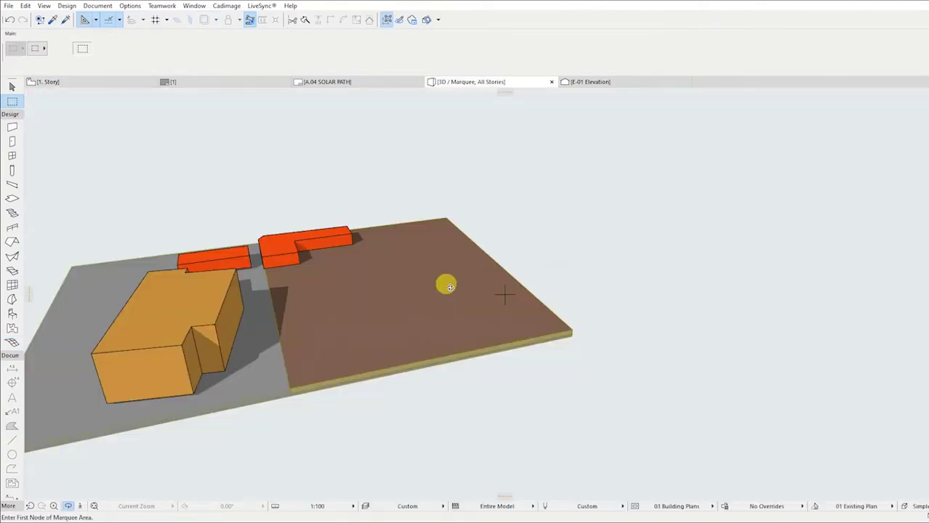
middle_click_drag(445, 282, 556, 260, "shift")
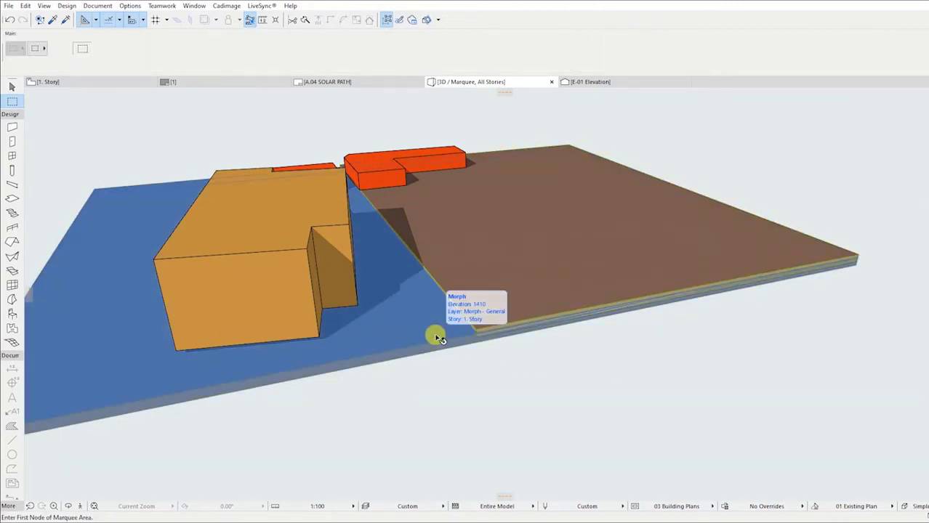
scroll(436, 337, "down", 2)
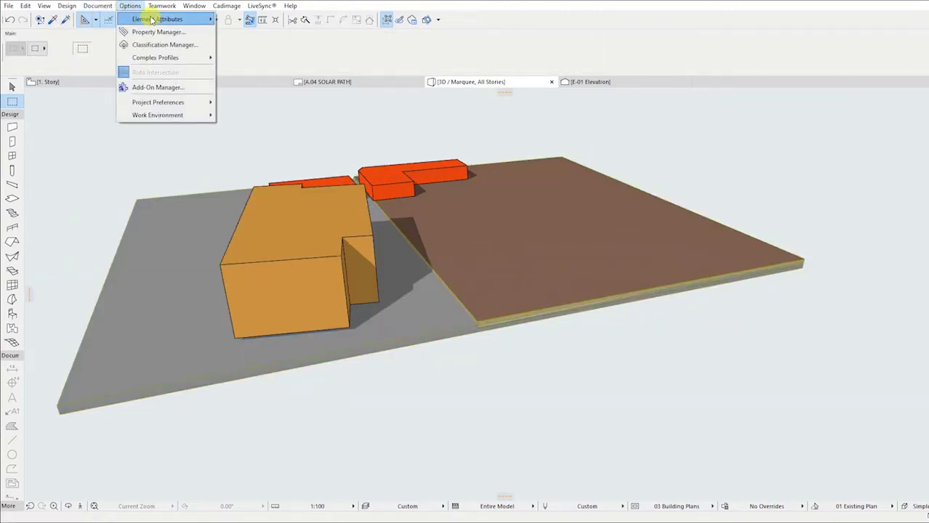
- Create a new surface named "Trial site image" as a duplicate of Siding - Dark
mouse_move(152, 22)
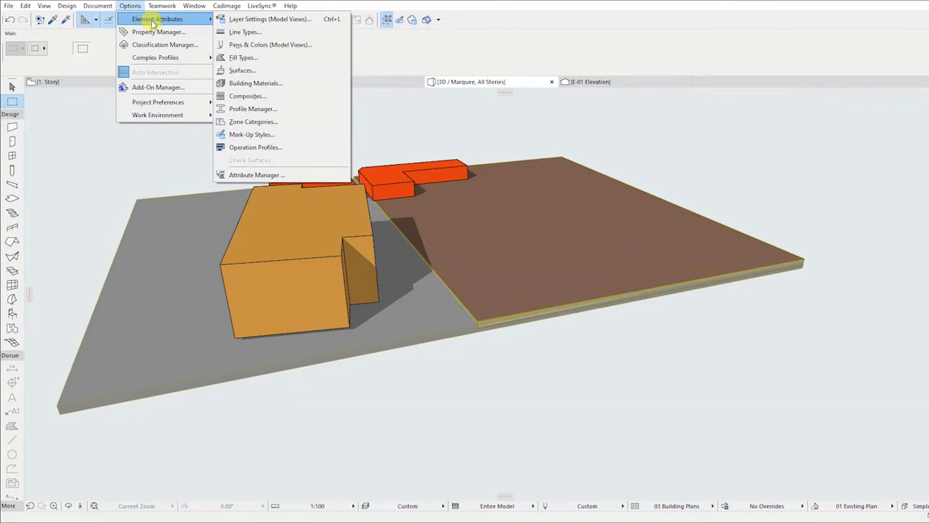
left_click(242, 69)
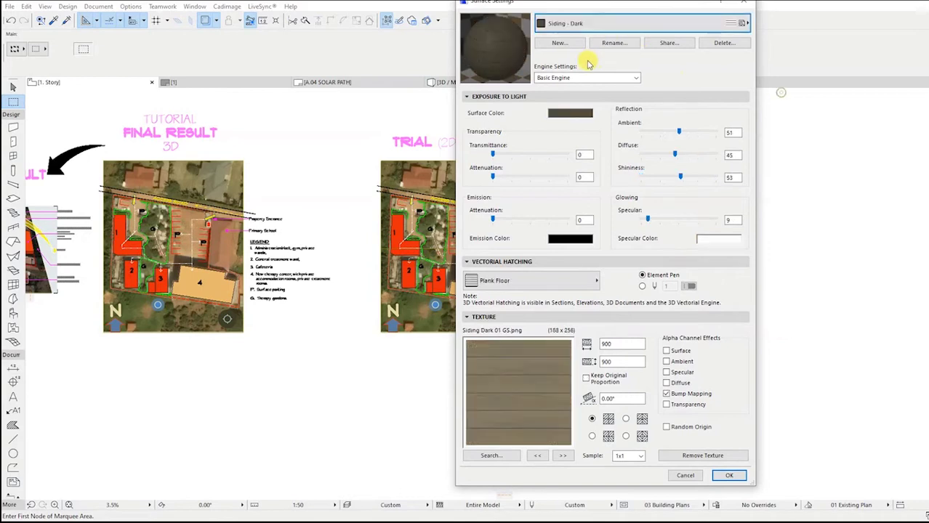
left_click(559, 43)
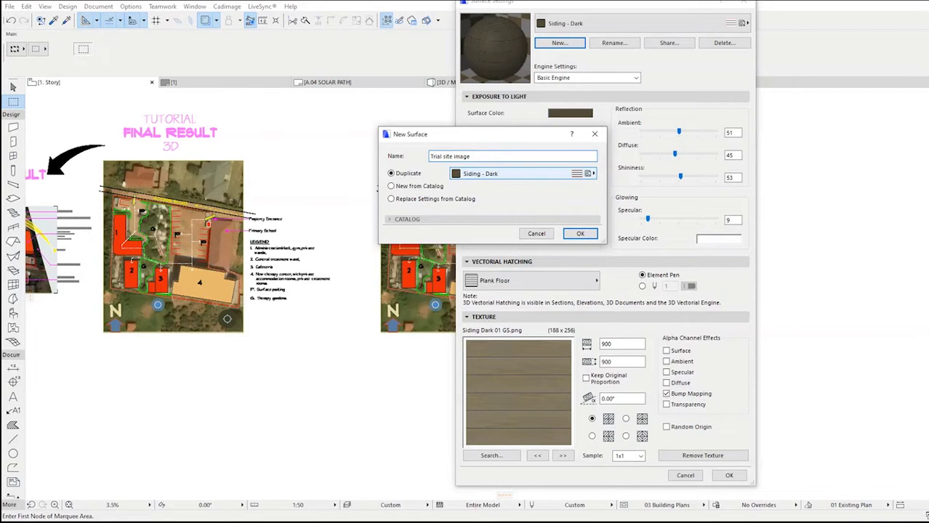
left_click(580, 234)
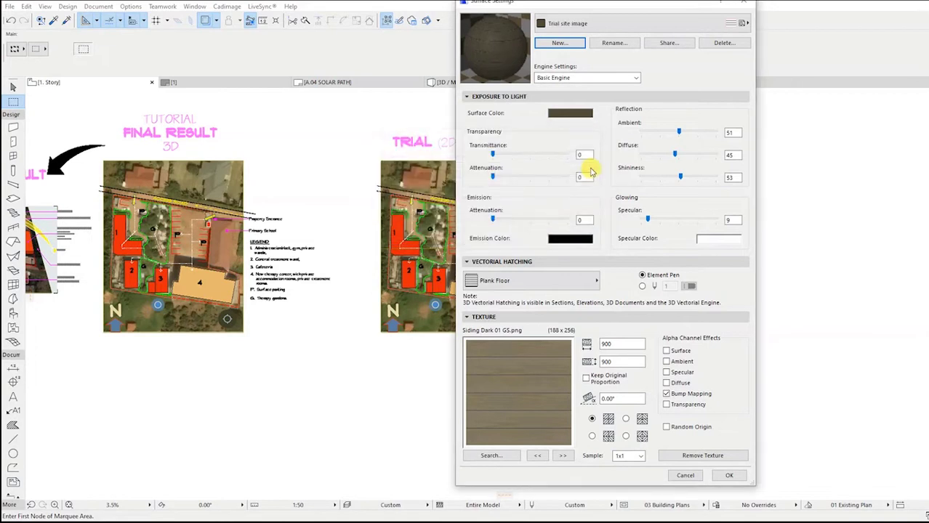
- Add the Area-of-study-1 image from the Desktop as the texture image for the "Trial site image" surface
left_click(501, 455)
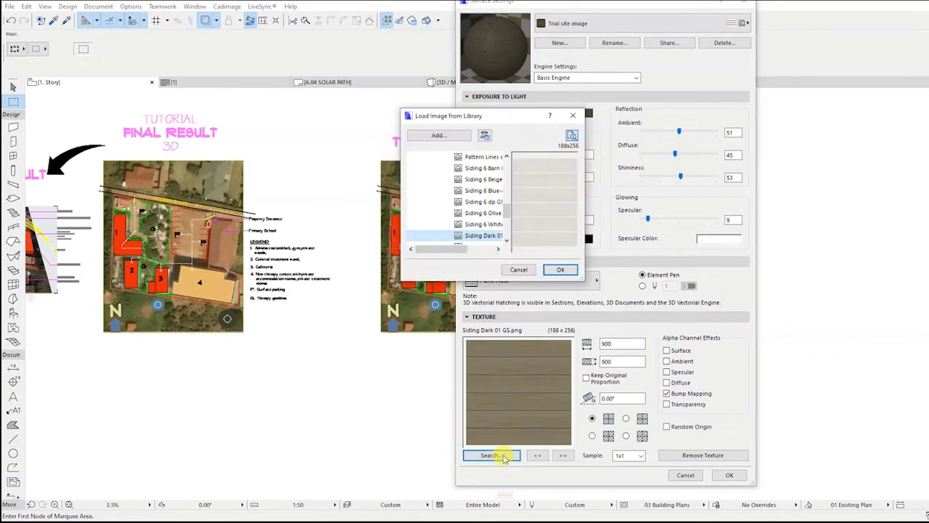
left_click(441, 135)
left_click(376, 181)
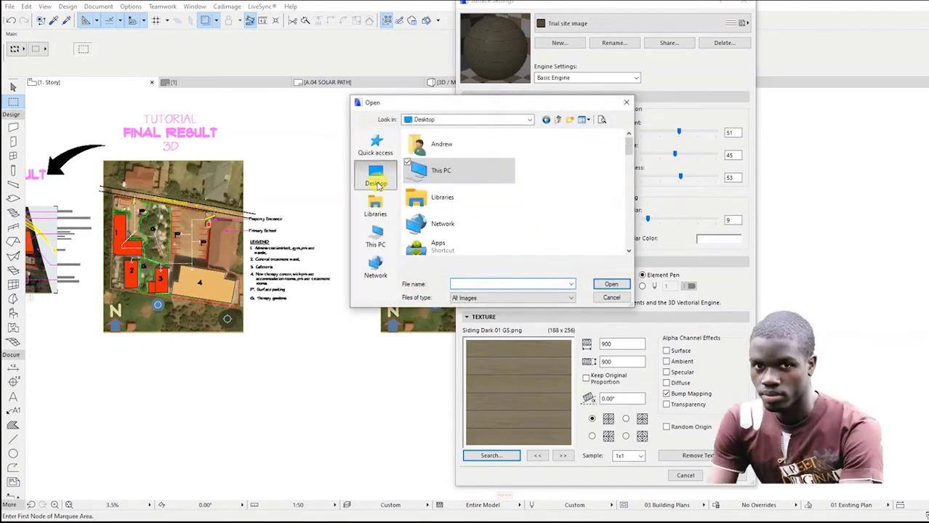
left_click_drag(629, 143, 629, 198)
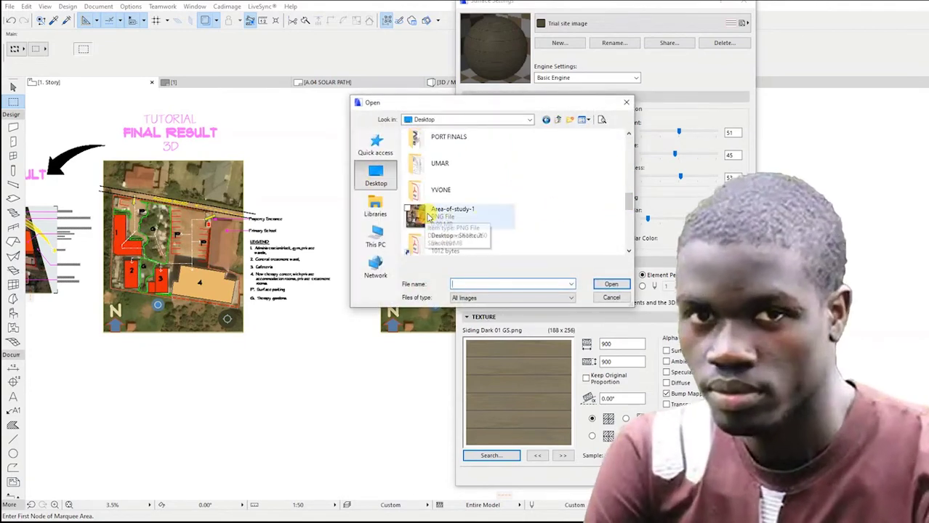
left_click(429, 216)
left_click(611, 284)
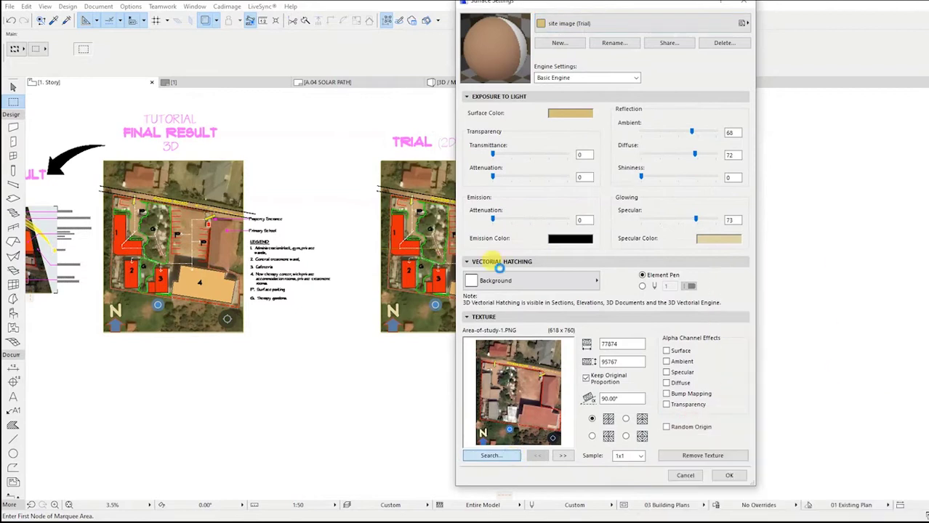
- Load the Area-of-study-1 image from the Desktop as the texture of the "site image (Trial)" surface and apply the surface settings
left_click(441, 135)
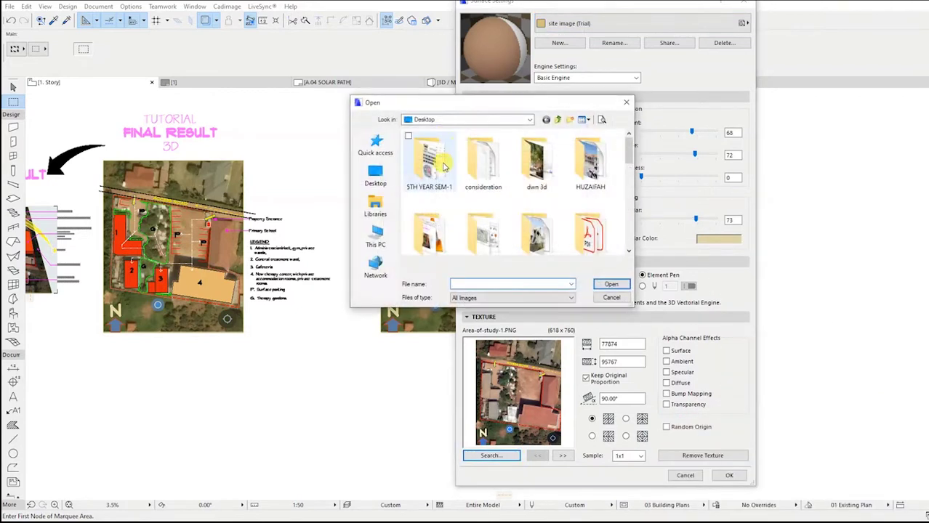
left_click(376, 176)
scroll(462, 222, "down", 5)
left_click(443, 138)
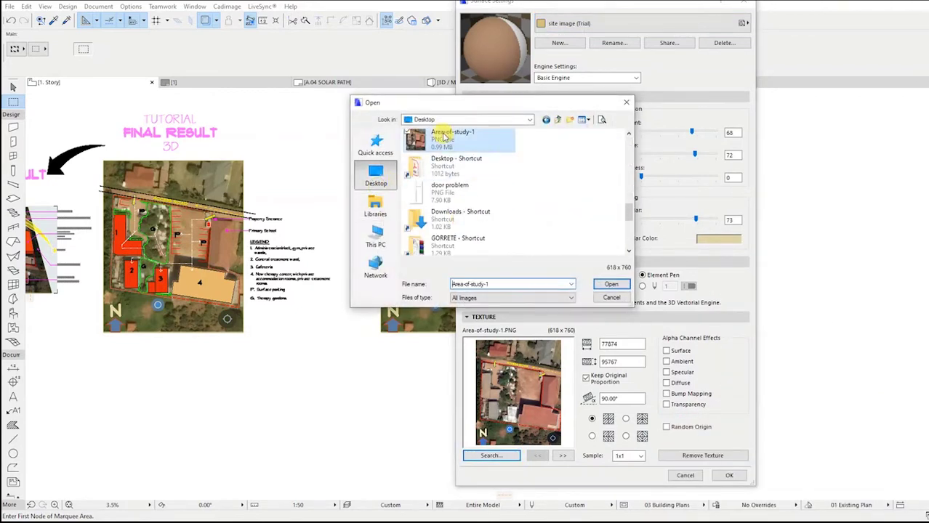
left_click(611, 284)
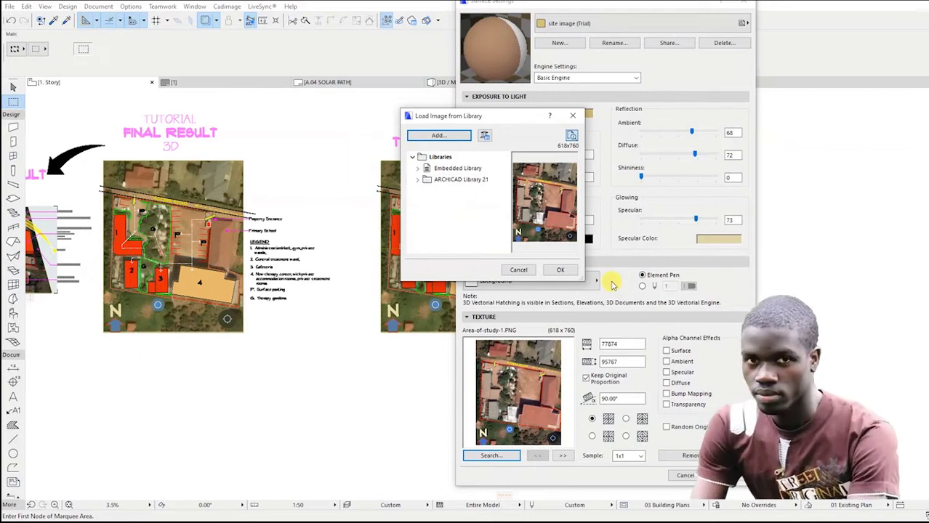
left_click(554, 269)
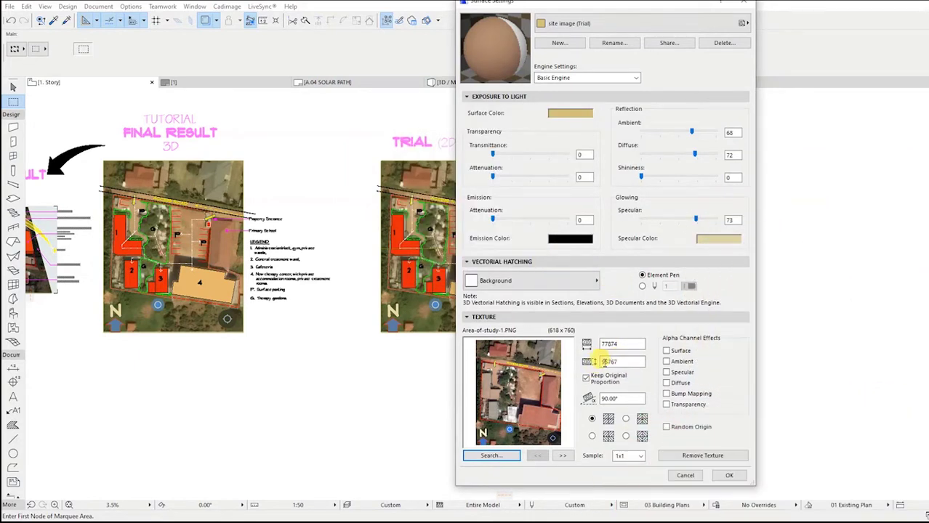
left_click(729, 476)
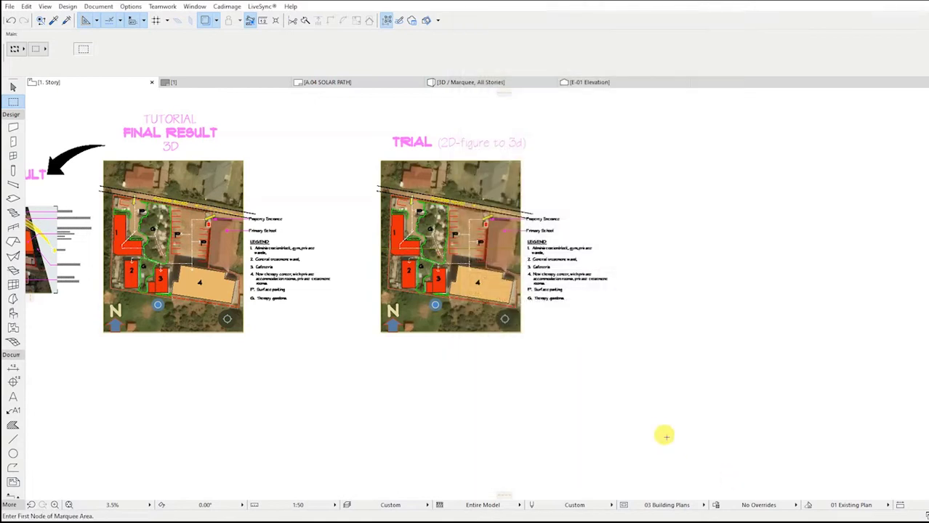
- Override the top surface of the green mesh in the 3D view with the "site image (Trial)" surface
scroll(393, 269, "up", 2)
left_click(479, 82)
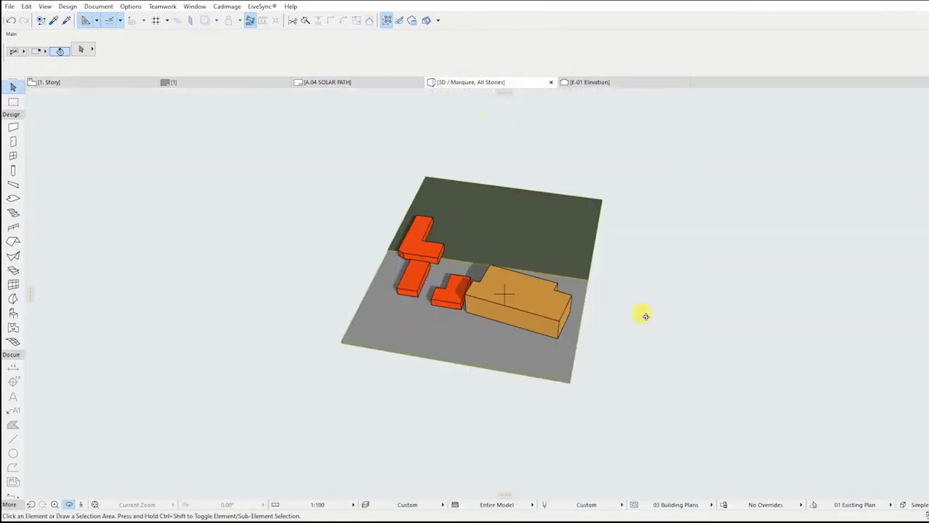
left_click(543, 304)
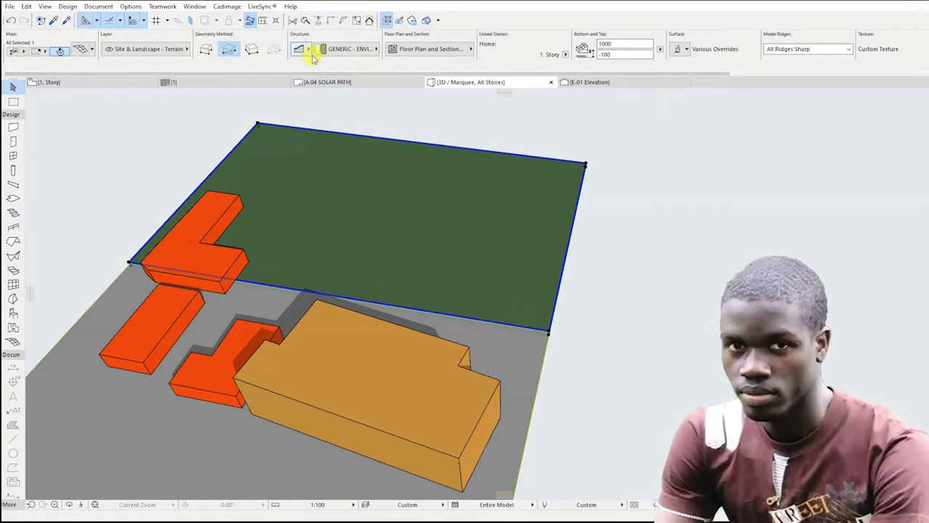
key("ctrl+t")
left_click(495, 260)
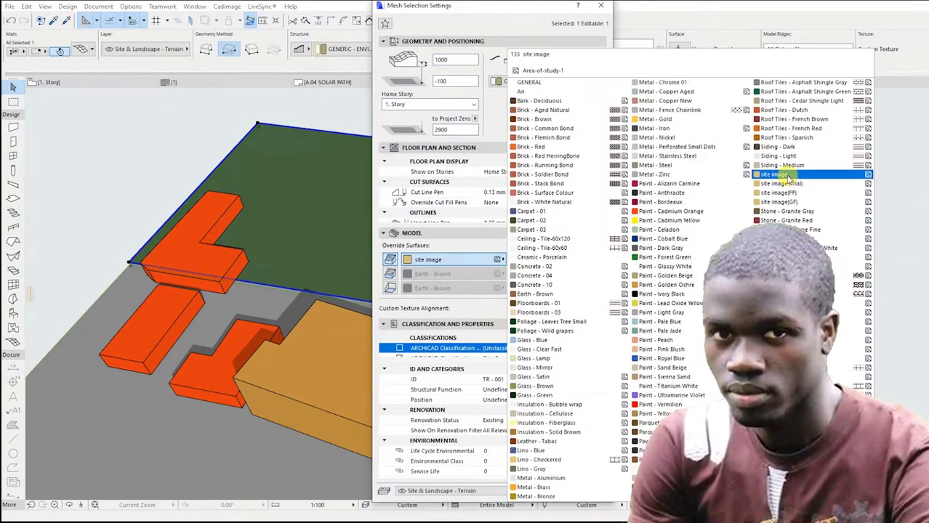
left_click(794, 184)
left_click(587, 489)
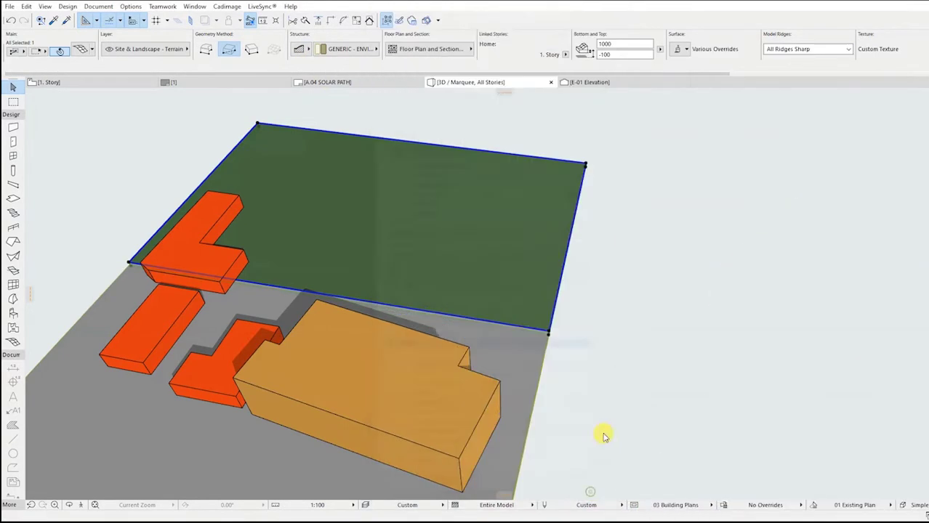
- Set the mesh's 3D texture origin at the southeast corner of the grey ground base
scroll(622, 304, "down", 2)
scroll(498, 195, "up", 2)
scroll(625, 244, "down", 3)
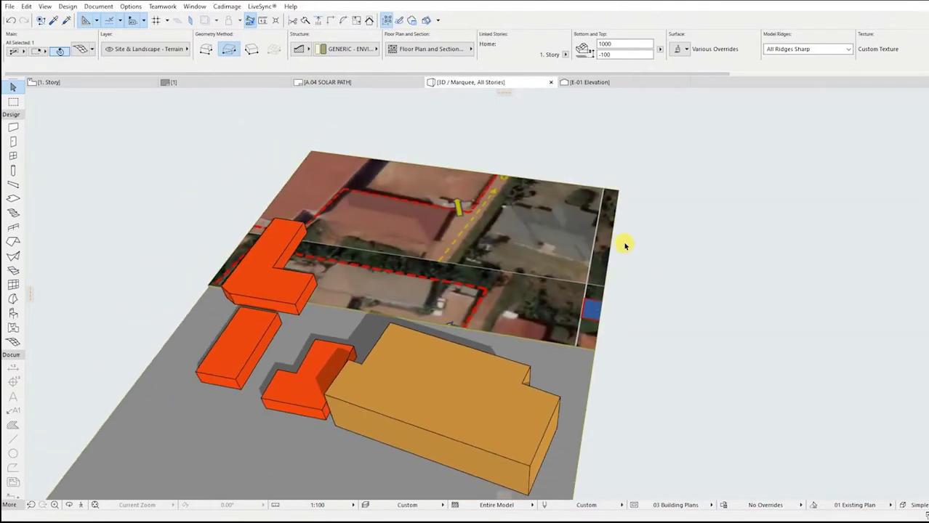
middle_click_drag(641, 273, 651, 283)
scroll(641, 270, "up", 2)
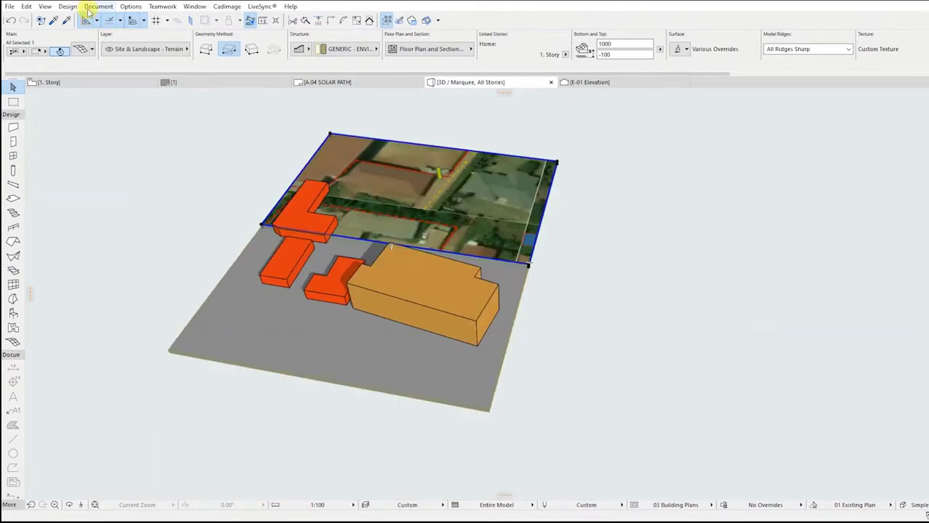
left_click(95, 7)
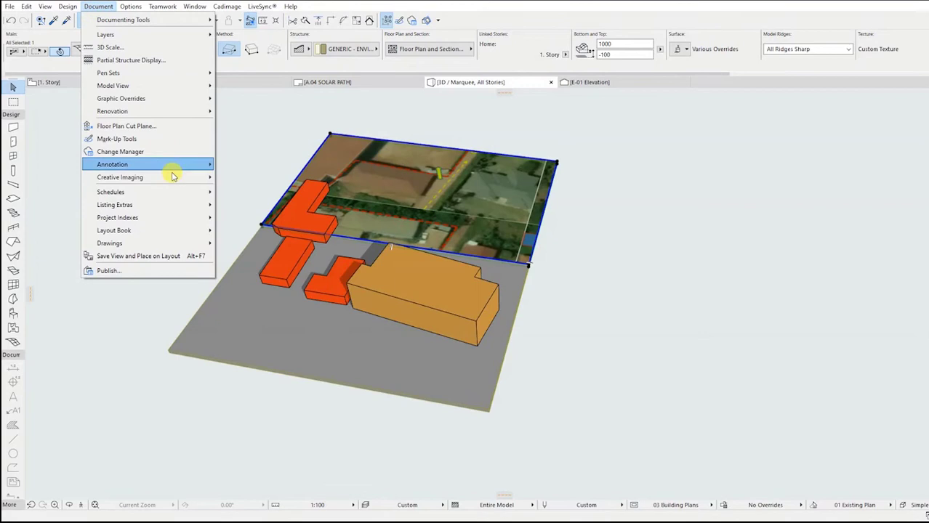
mouse_move(178, 176)
mouse_move(281, 261)
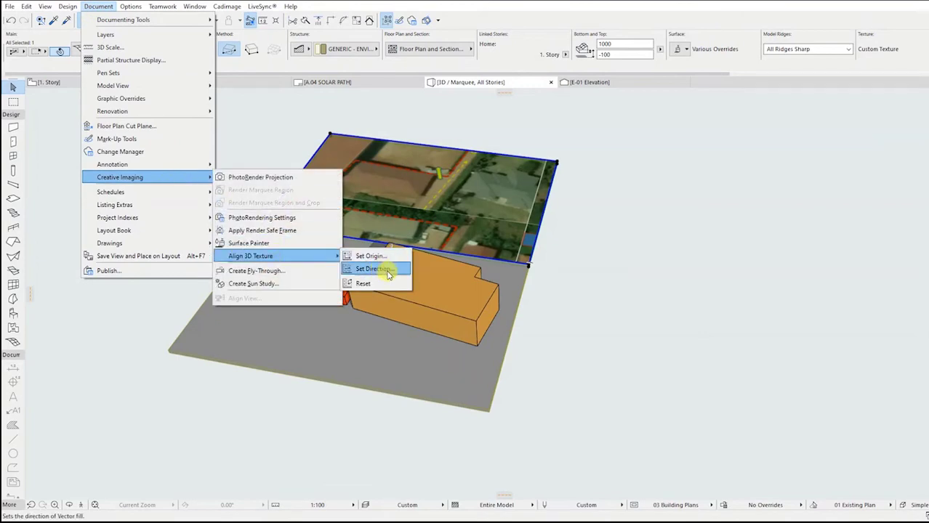
left_click(371, 256)
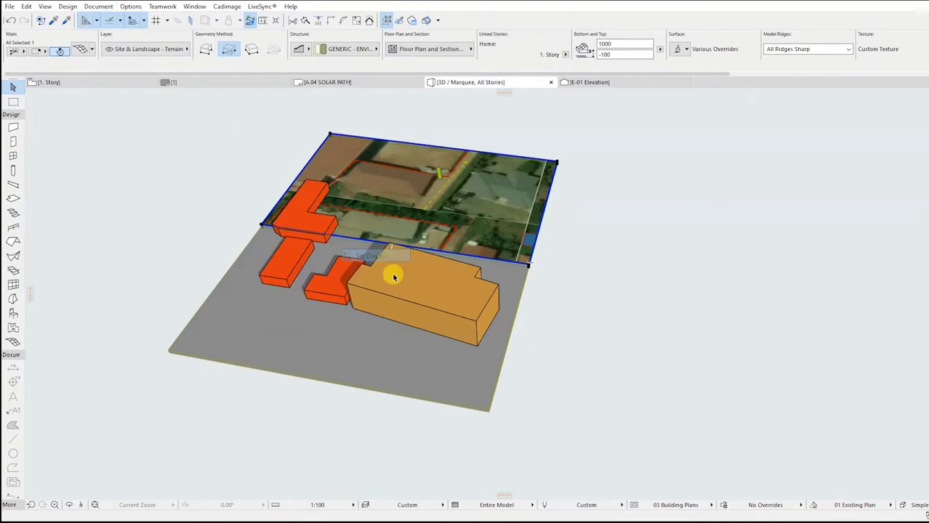
scroll(488, 405, "up", 5)
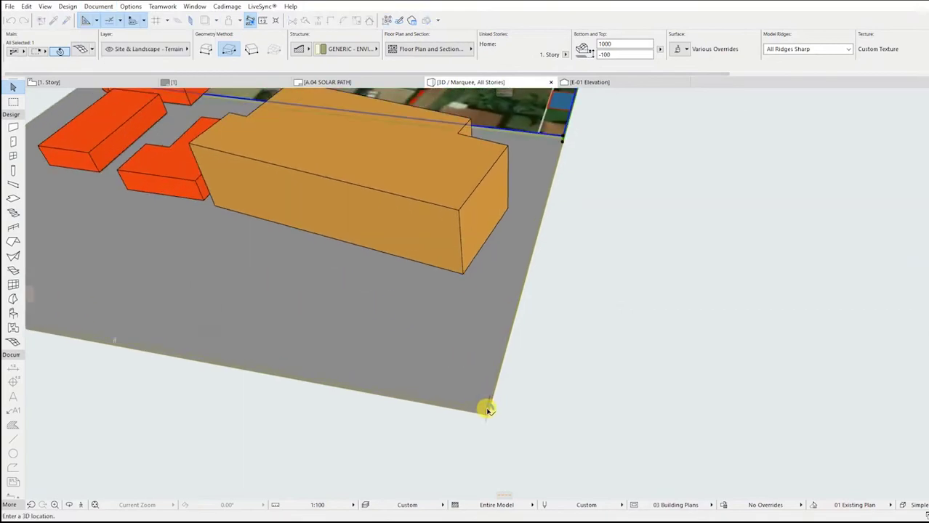
scroll(489, 410, "down", 5)
- Stretch the mesh's southern edge southward until the textured ground reaches past the building slabs
left_click(517, 279)
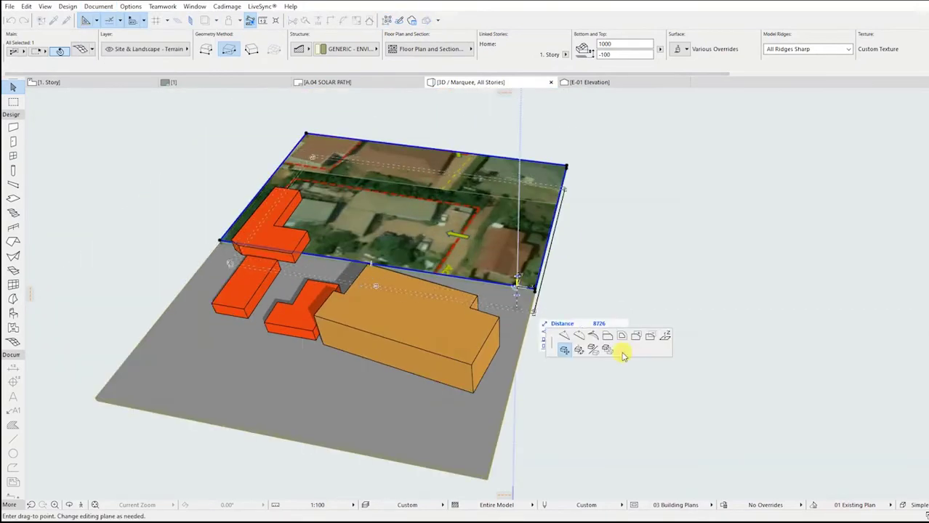
left_click(473, 400)
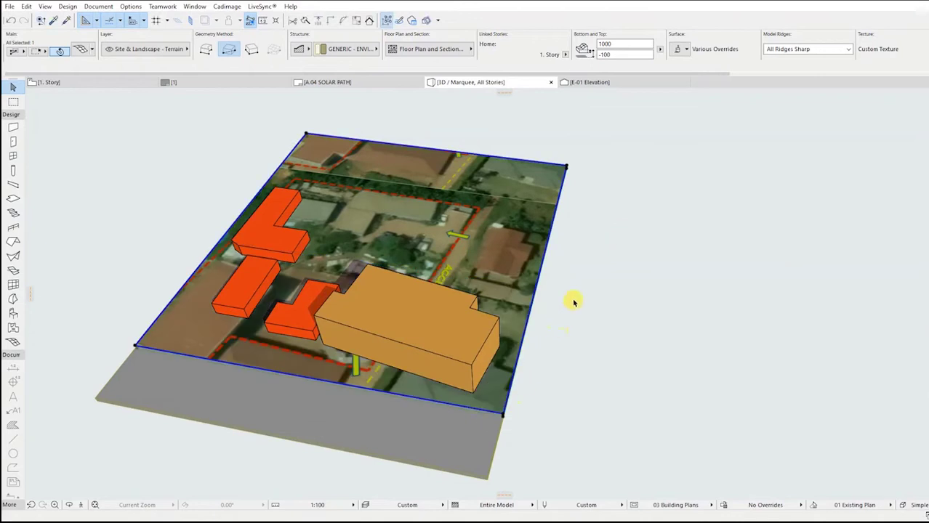
scroll(531, 361, "up", 2)
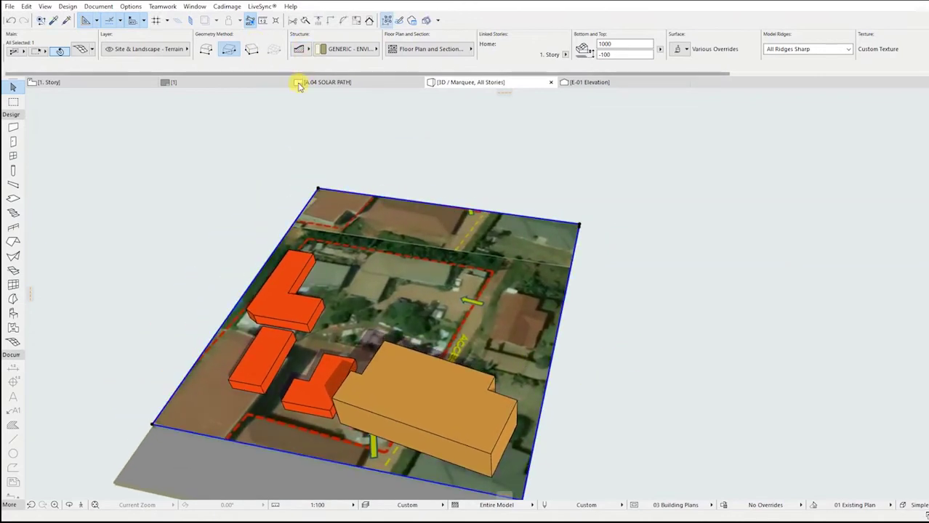
- Change the texture rotation angle of the "site image (Trial)" surface so the image lines up with the buildings
left_click(98, 7)
mouse_move(130, 7)
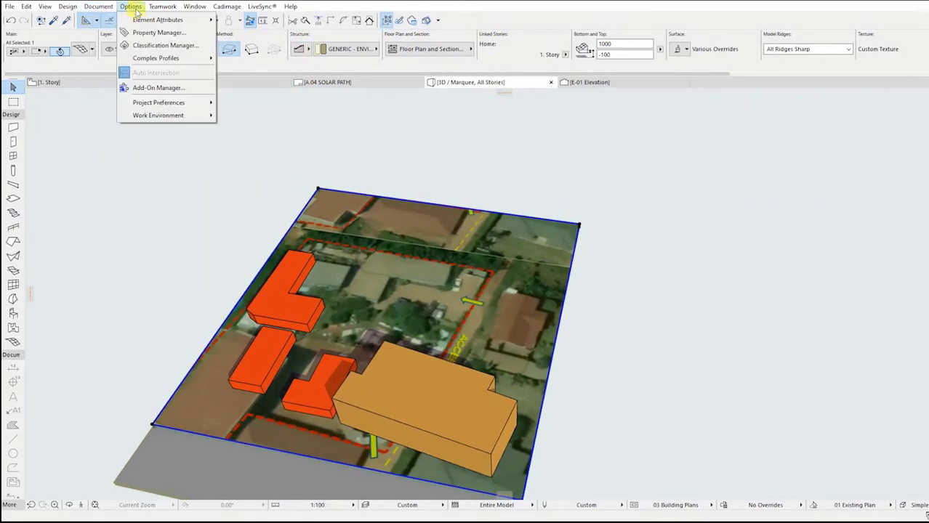
mouse_move(159, 20)
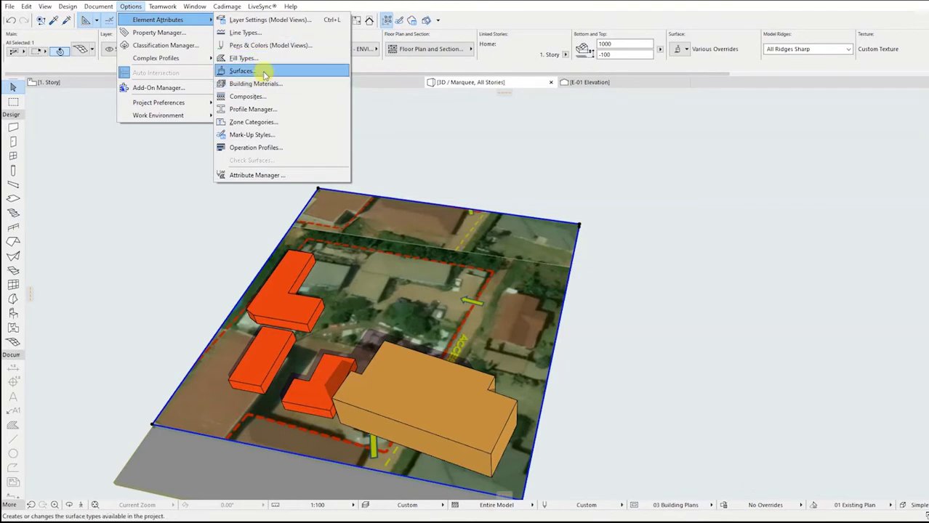
left_click(250, 70)
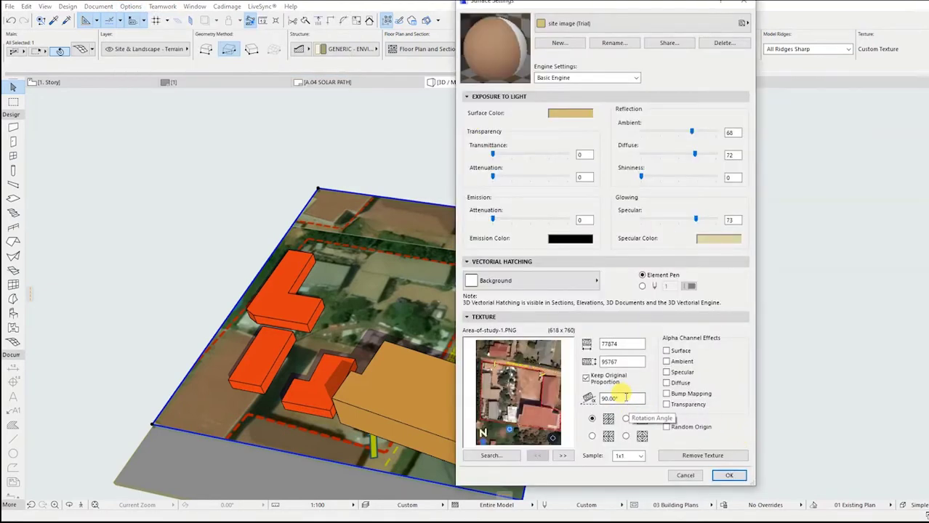
left_click(728, 476)
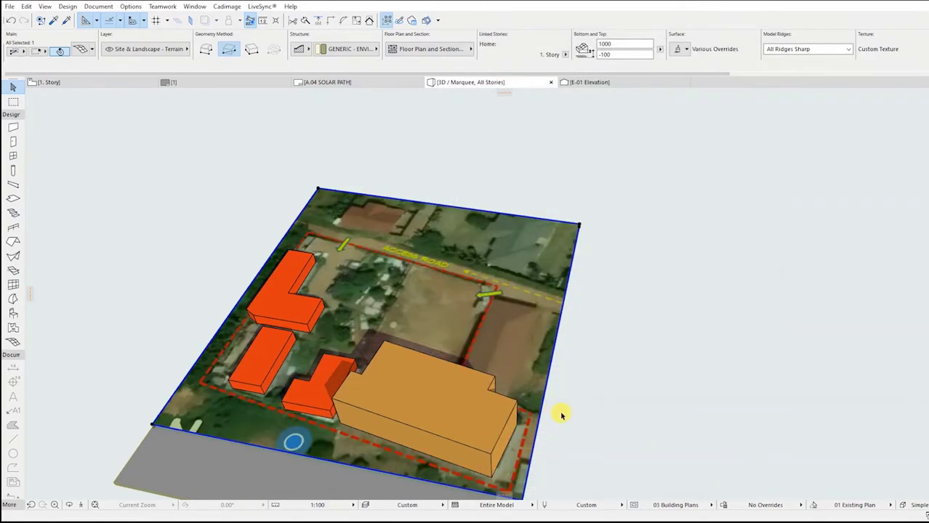
- Extend the mesh's southern edge to the end of the grey base and deselect the mesh
scroll(561, 415, "down", 1)
middle_click_drag(615, 392, 634, 302)
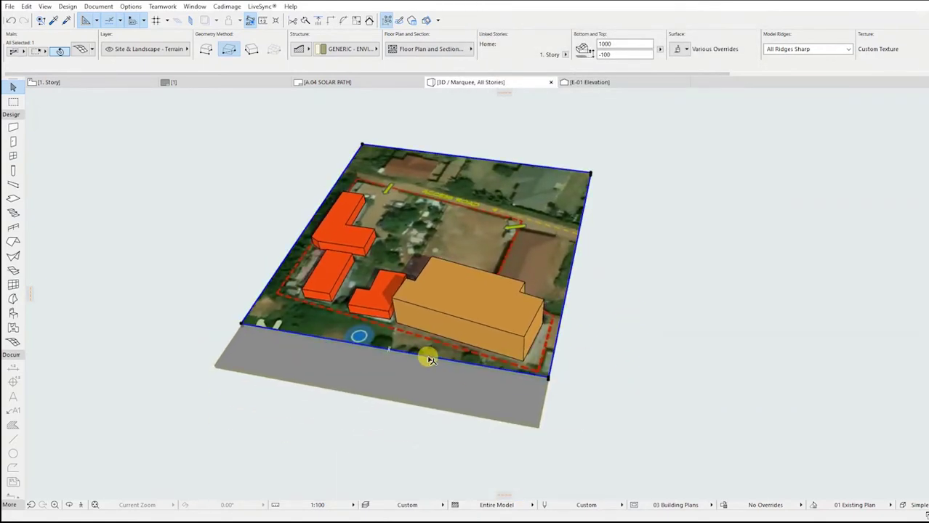
left_click(428, 359)
middle_click_drag(537, 384, 412, 306)
left_click(402, 344)
left_click(486, 320)
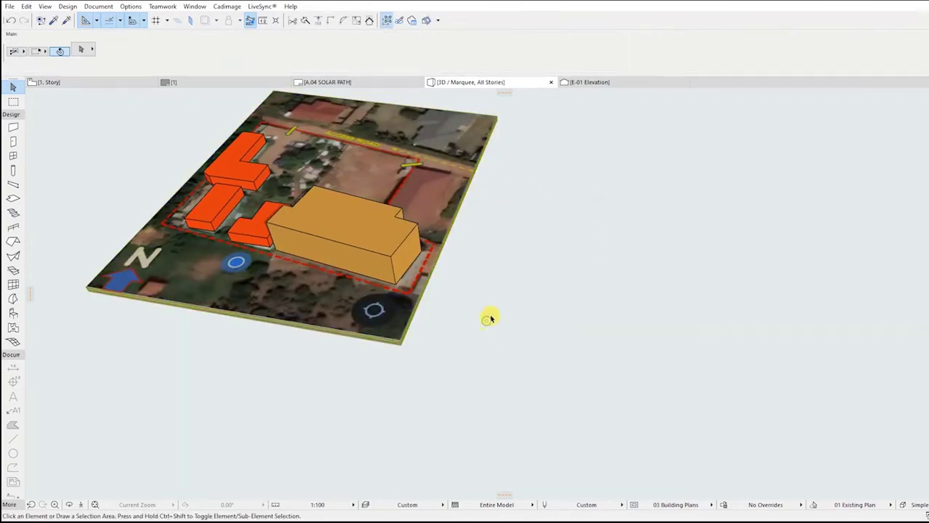
- Orbit around the textured 3D site model to examine it from the access road side
scroll(490, 319, "down", 3)
left_click(70, 505)
scroll(501, 218, "down", 1)
left_click_drag(585, 224, 426, 208)
scroll(432, 203, "up", 3)
left_click_drag(405, 293, 518, 246)
middle_click_drag(518, 246, 501, 295)
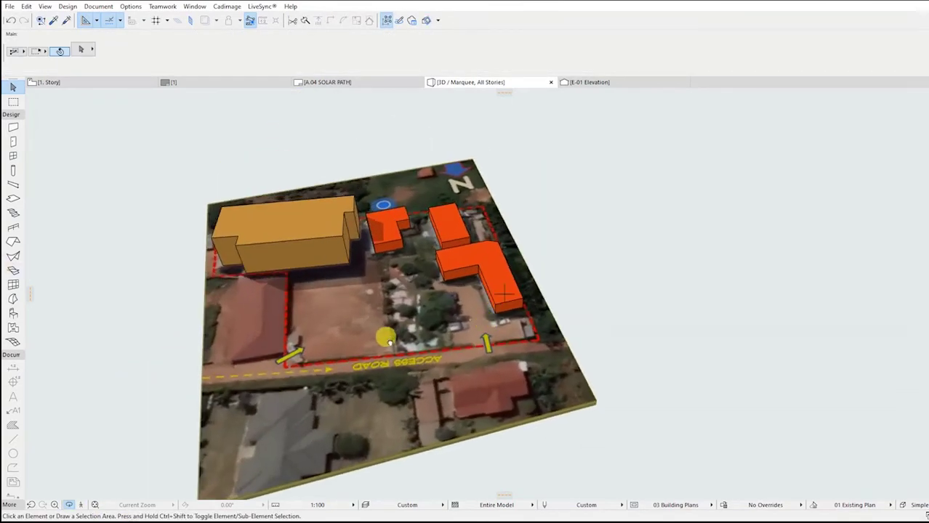
middle_click_drag(386, 338, 491, 304)
left_click_drag(726, 302, 401, 303)
scroll(434, 269, "up", 2)
- Review the custom sun position in the 3D projection's perspective settings and accept the settings
right_click(700, 219)
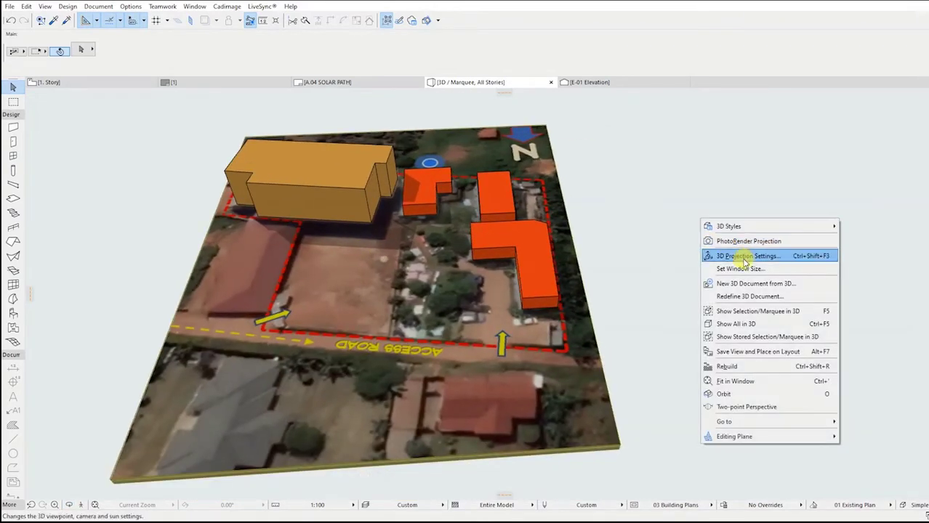
left_click(737, 258)
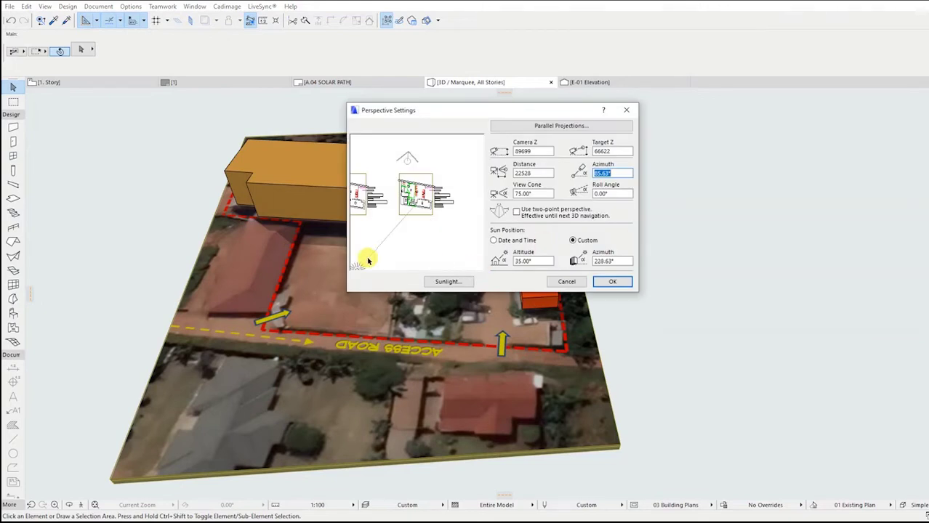
left_click(614, 284)
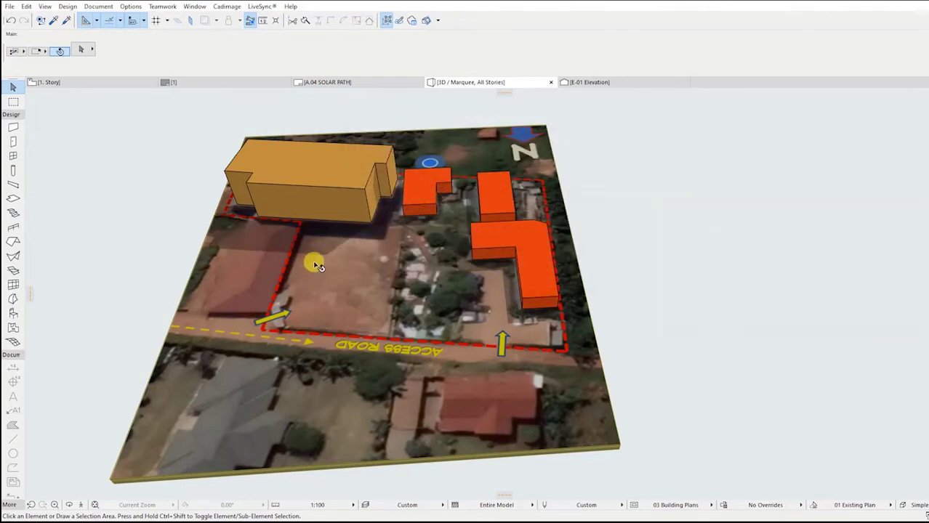
right_click(630, 181)
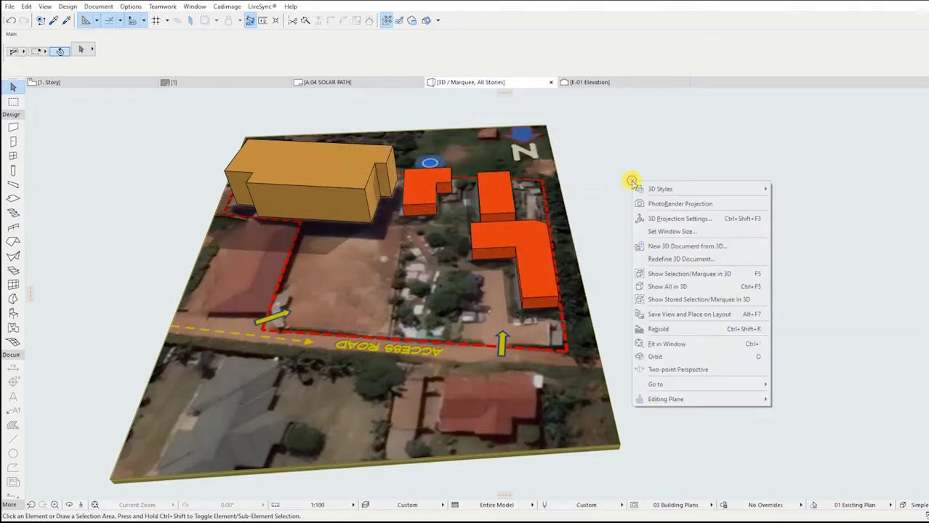
left_click(684, 219)
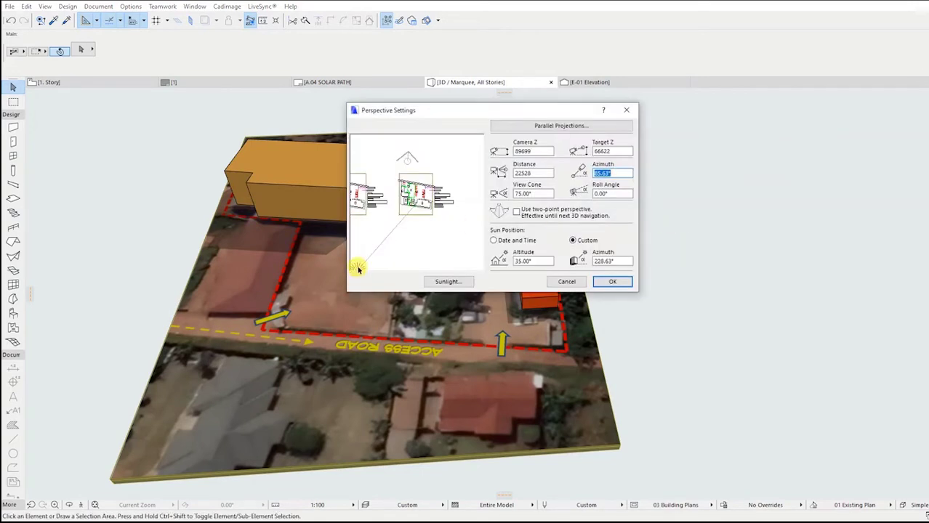
left_click(611, 282)
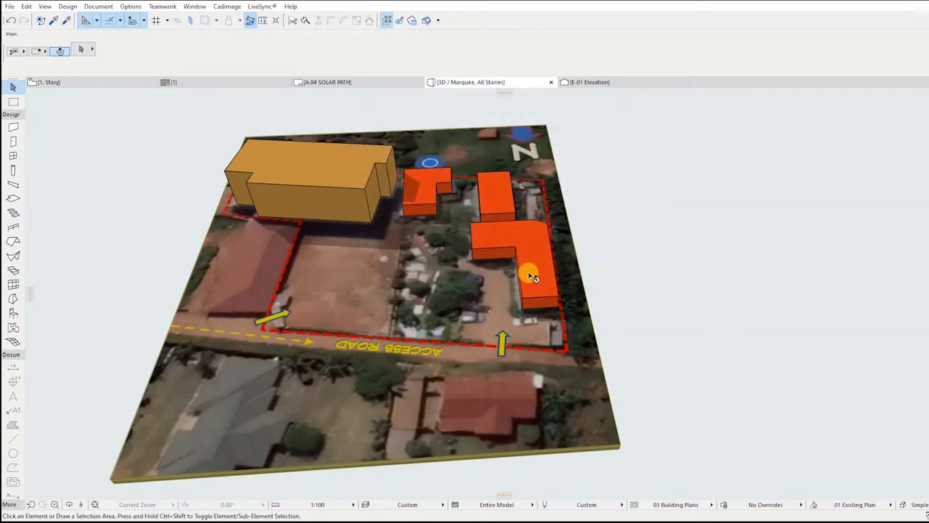
- Check the Sun Shadows option of the Simple Shading with Shadows 3D style and accept the style settings
scroll(390, 241, "up", 5)
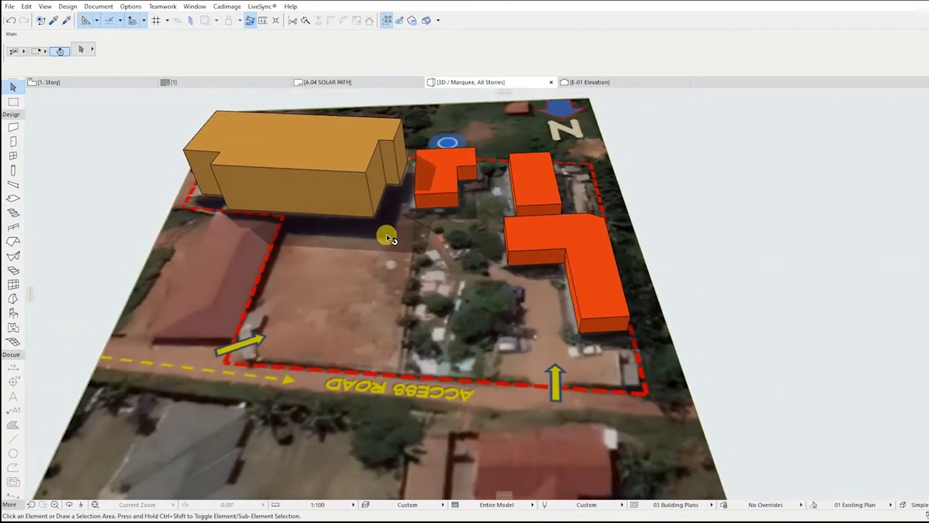
scroll(689, 224, "down", 2)
right_click(693, 206)
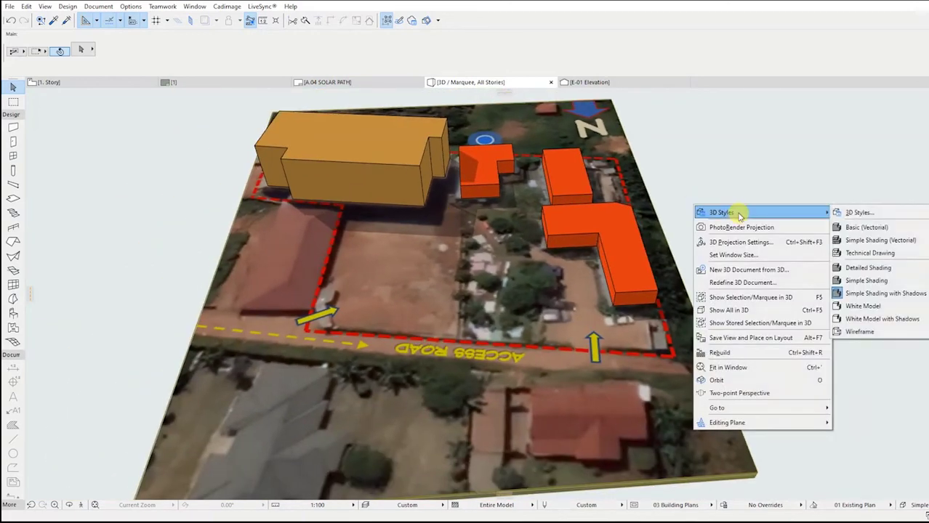
left_click(850, 209)
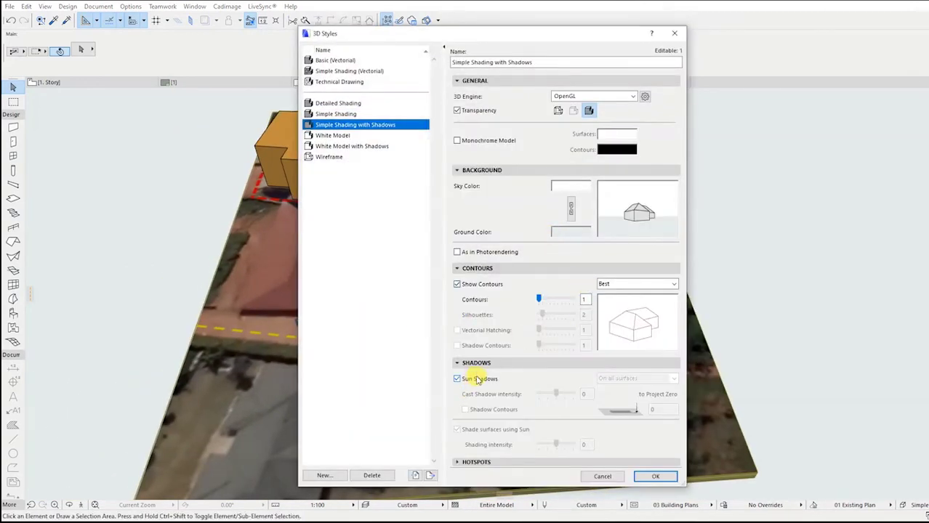
left_click(655, 477)
- Frame the whole site model from the access road side and capture it as a rectangular snip with Snipping Tool
scroll(648, 338, "down", 3)
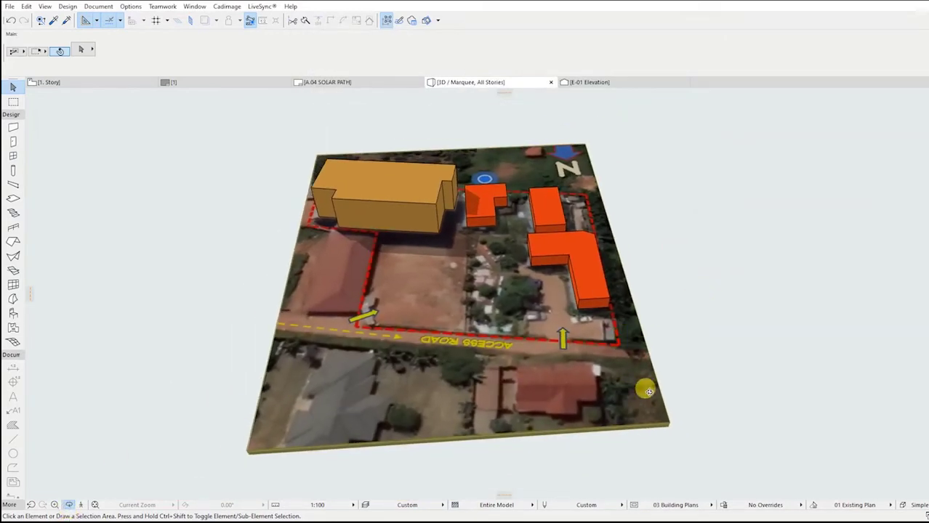
middle_click_drag(649, 391, 669, 367, "shift")
scroll(526, 258, "up", 1)
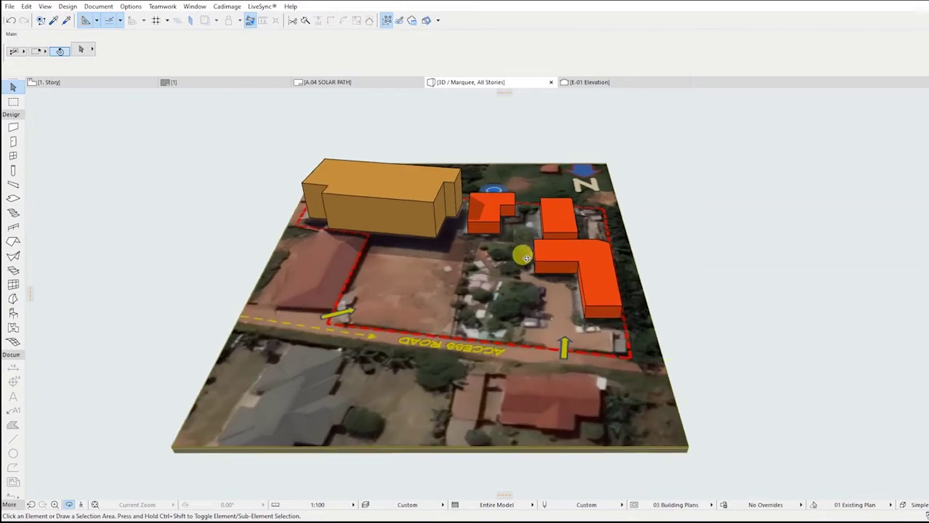
scroll(526, 258, "up", 1)
middle_click_drag(499, 278, 522, 260)
middle_click_drag(412, 349, 465, 371)
scroll(425, 368, "up", 1)
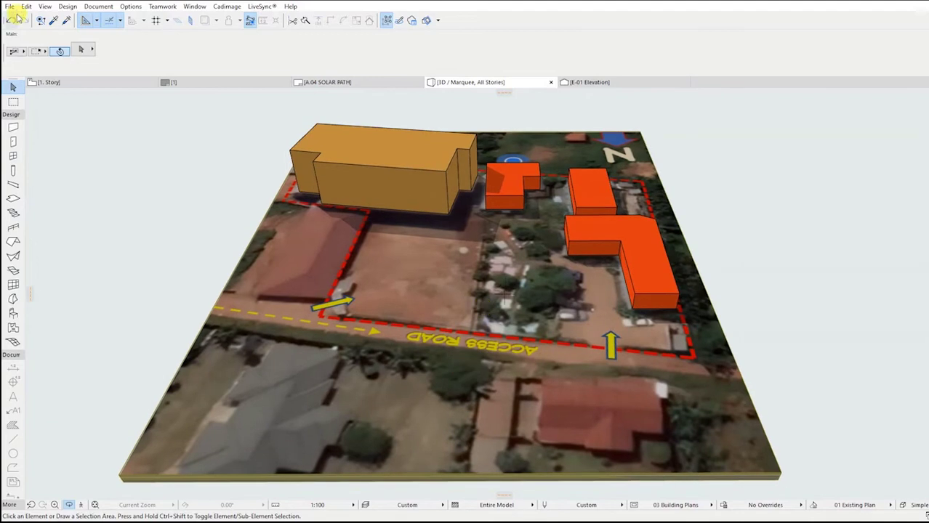
key("super")
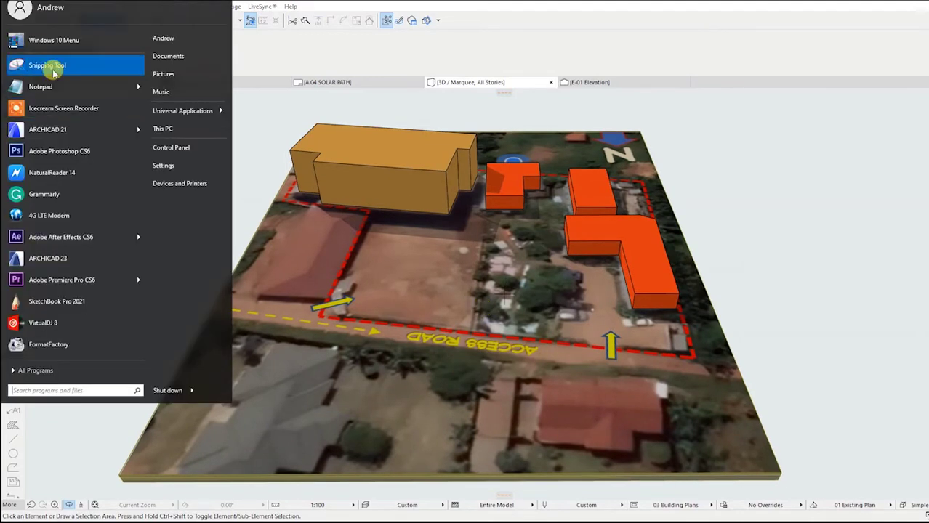
left_click(53, 70)
left_click_drag(53, 347, 60, 498)
left_click(114, 346)
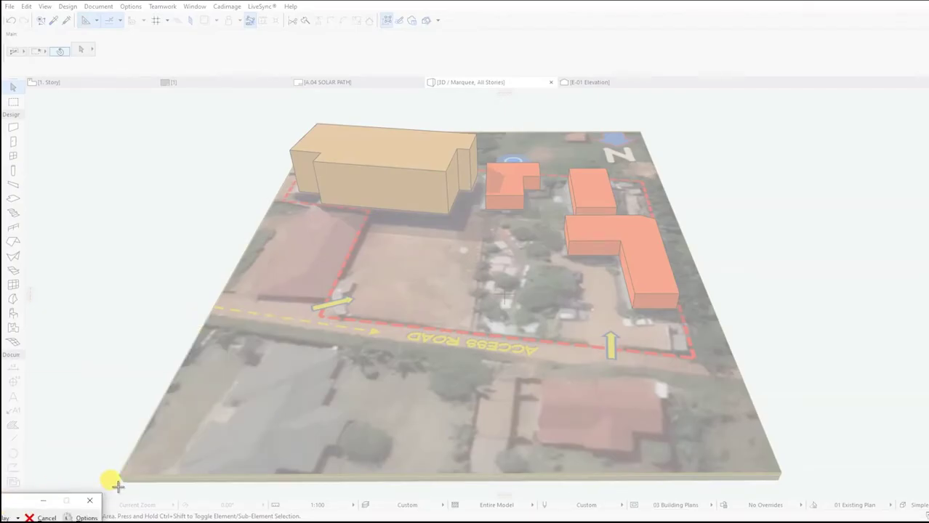
left_click_drag(118, 485, 781, 118)
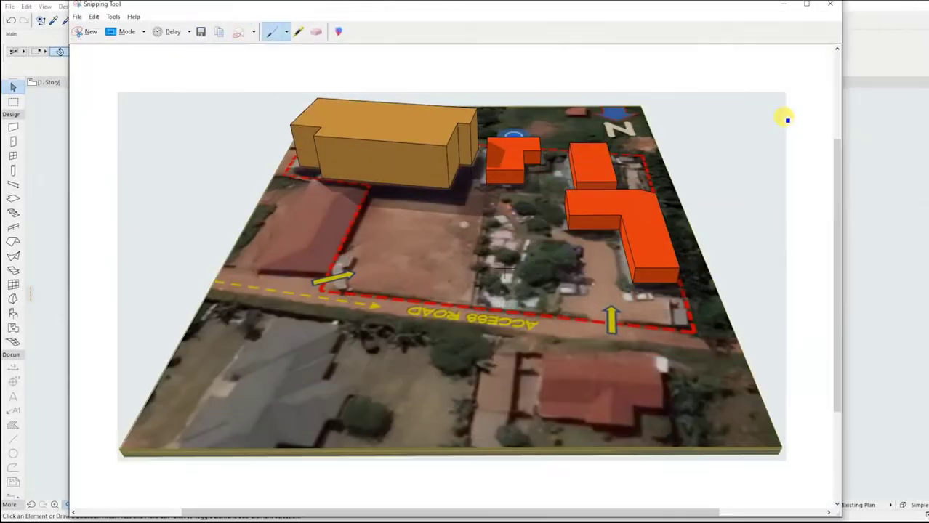
- Save the snip to the Desktop as a JPEG file named Capture and close the snipping window
left_click(202, 32)
left_click(116, 101)
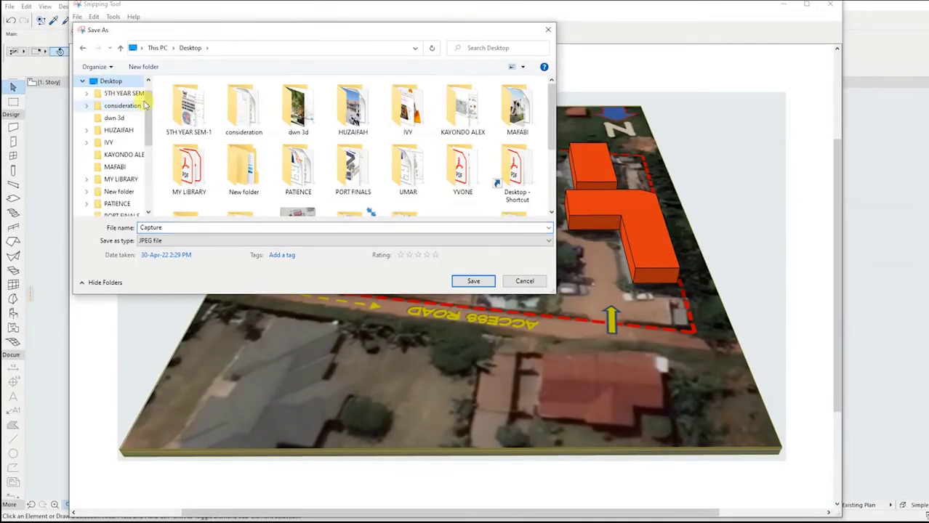
left_click(159, 48)
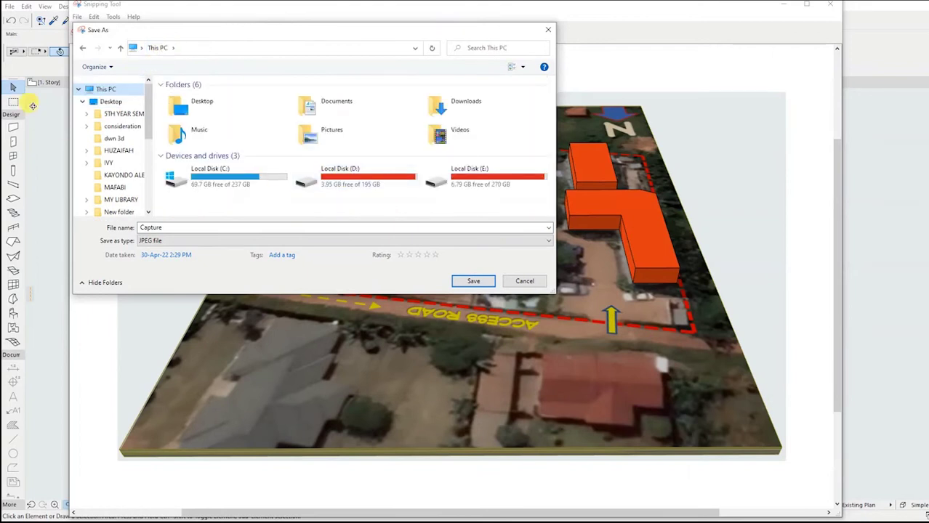
left_click(116, 101)
left_click(116, 90)
left_click(116, 103)
scroll(427, 158, "down", 3)
scroll(225, 182, "up", 5)
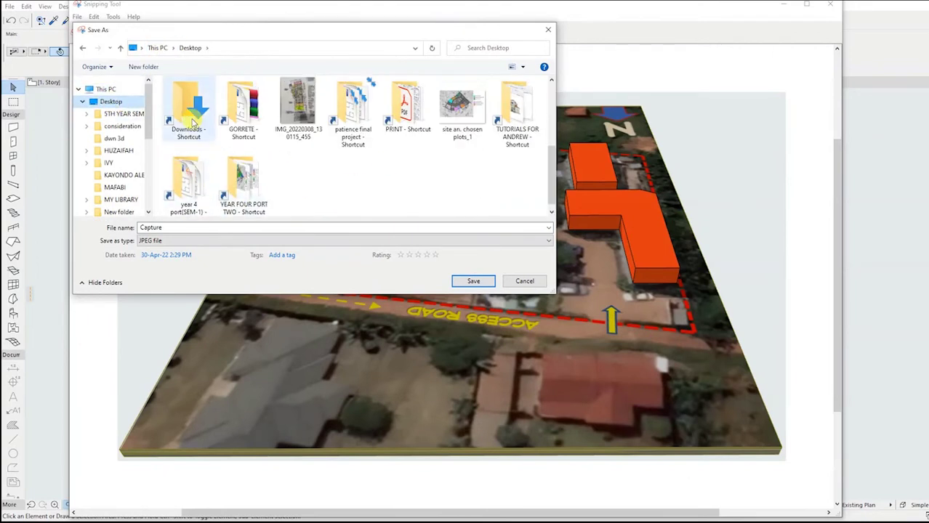
scroll(254, 173, "down", 5)
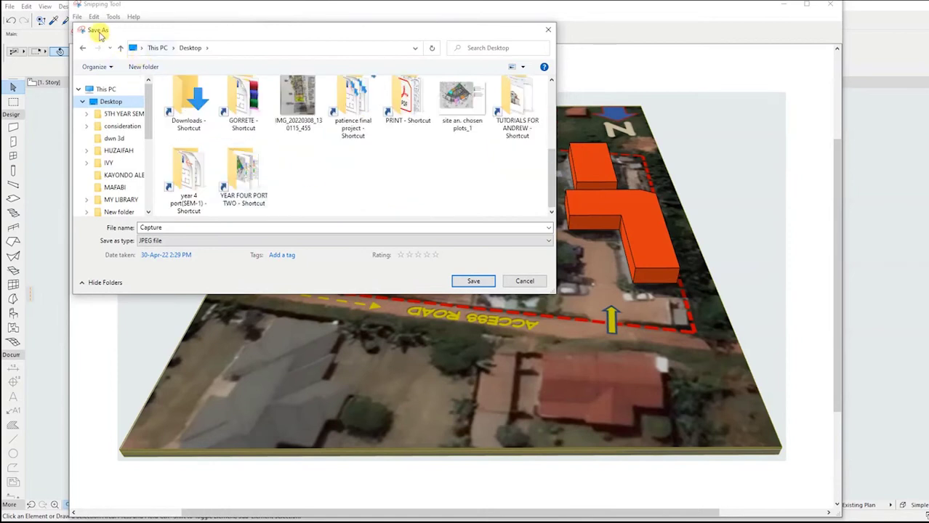
left_click(484, 281)
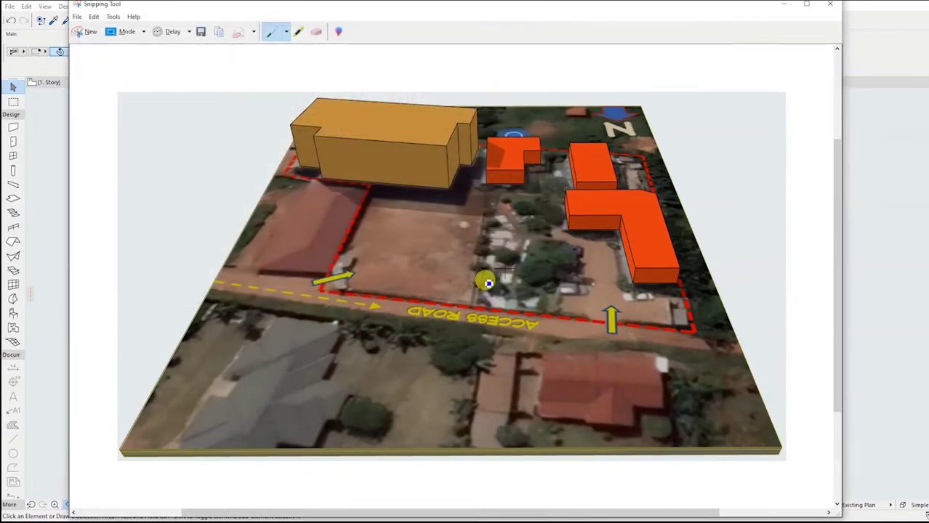
left_click(831, 7)
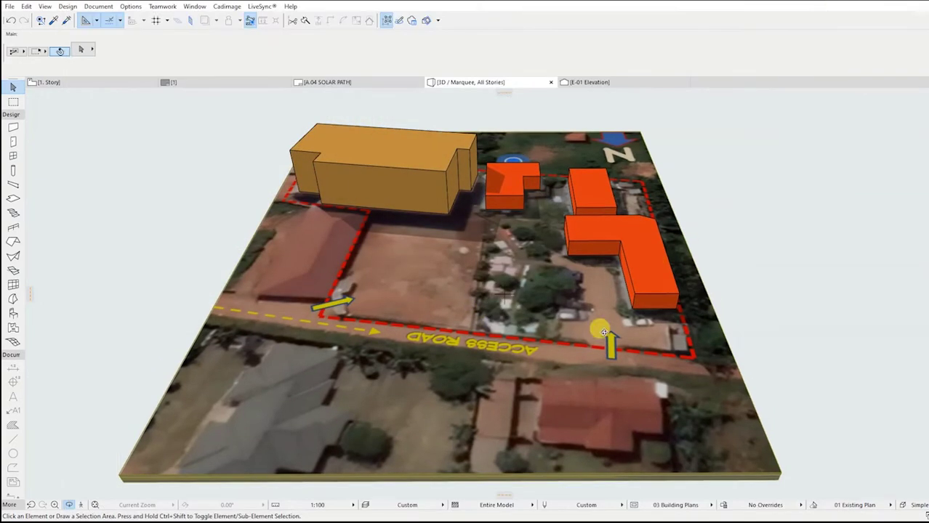
- Return to the 1. Story floor plan and insert the captured site image in the empty area below the 2D-figure final result
left_click(69, 82)
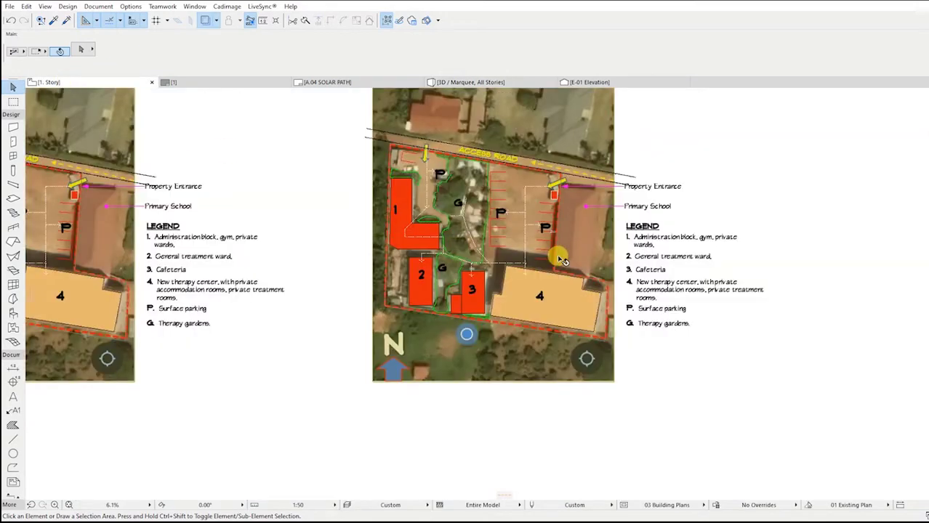
scroll(587, 294, "down", 4)
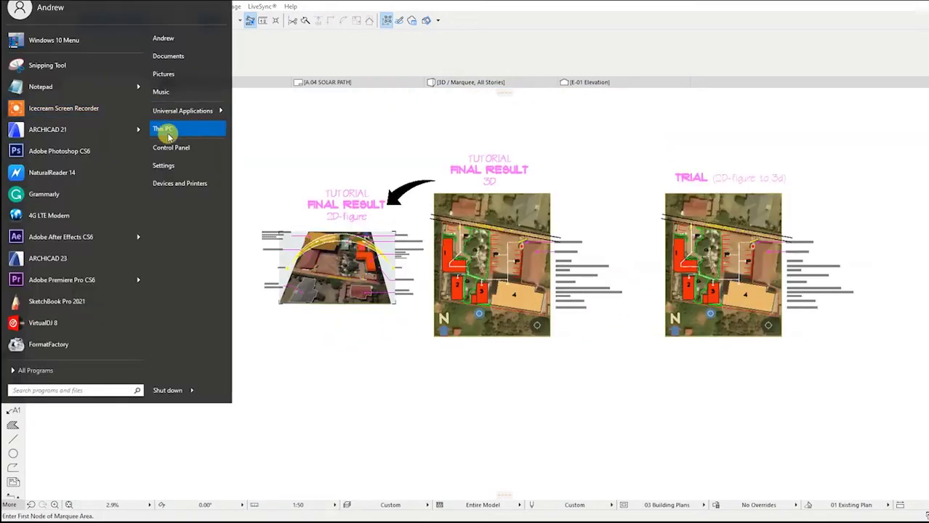
left_click(170, 129)
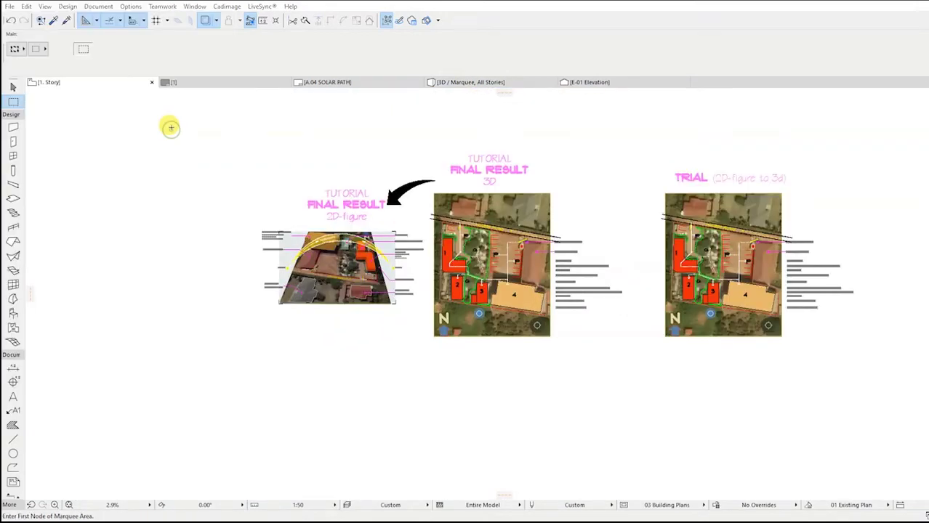
key("super+e")
left_click(64, 61)
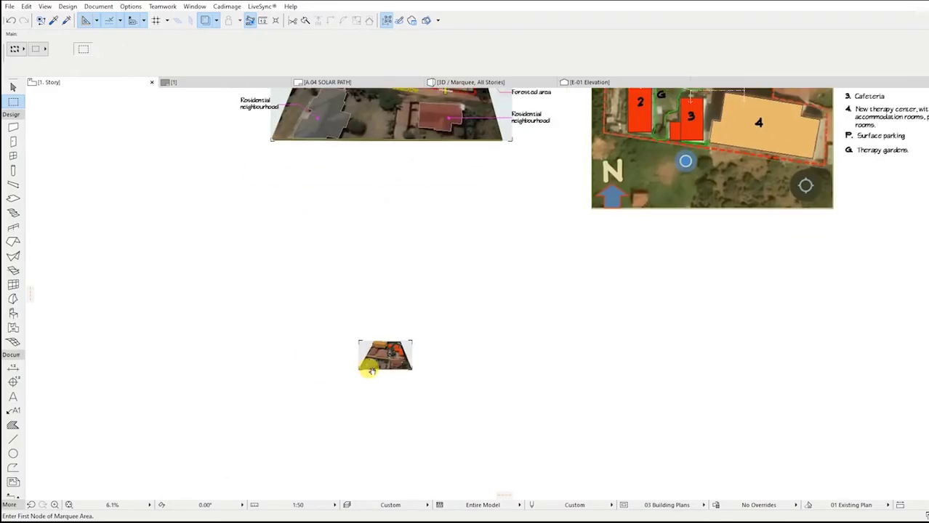
scroll(373, 363, "down", 2)
scroll(425, 353, "up", 3)
- Enlarge the inserted site image to about 96548 by 53375 mm and move it clear below the 2D-figure final result
left_click(442, 356)
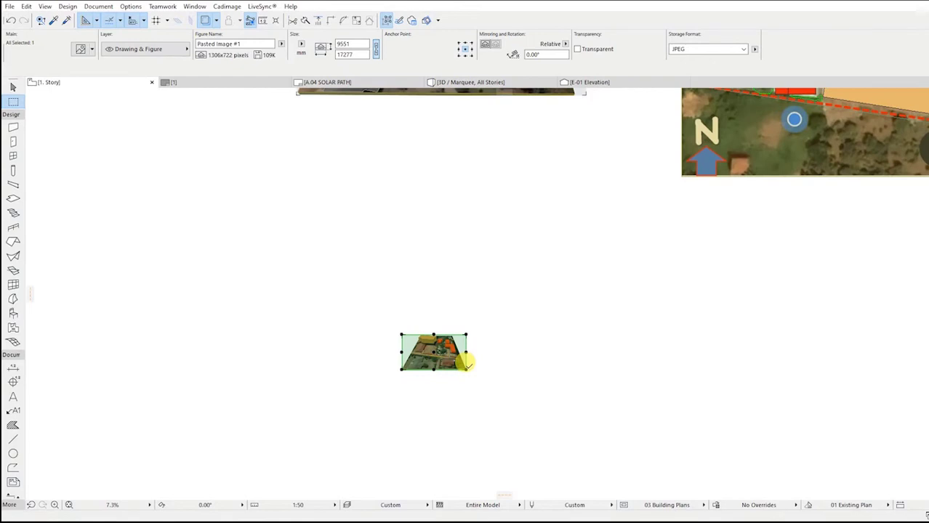
key("ctrl+k")
left_click(534, 265)
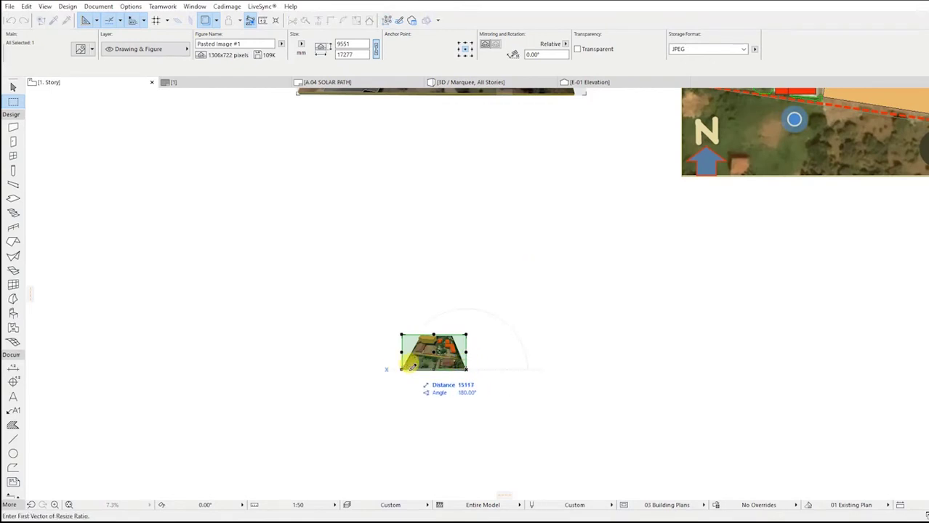
left_click(106, 329)
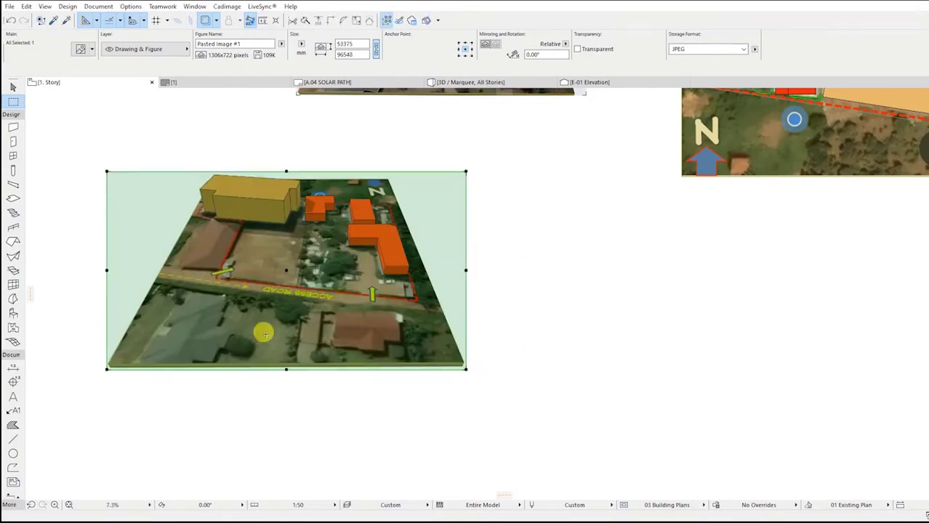
left_click_drag(329, 320, 414, 392)
key("Escape")
scroll(597, 367, "down", 4)
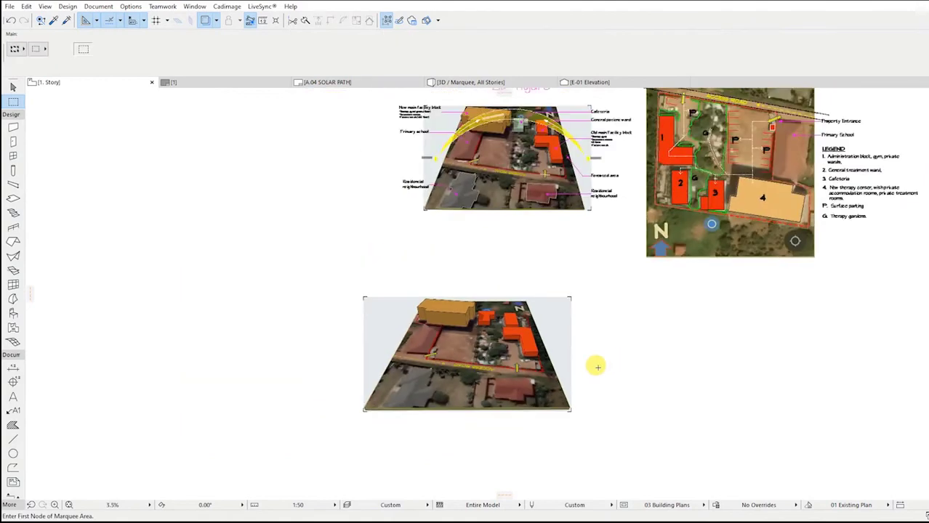
- Draw a horizontal line across the middle of the site image, ending just inside its two side edges
scroll(598, 367, "up", 6)
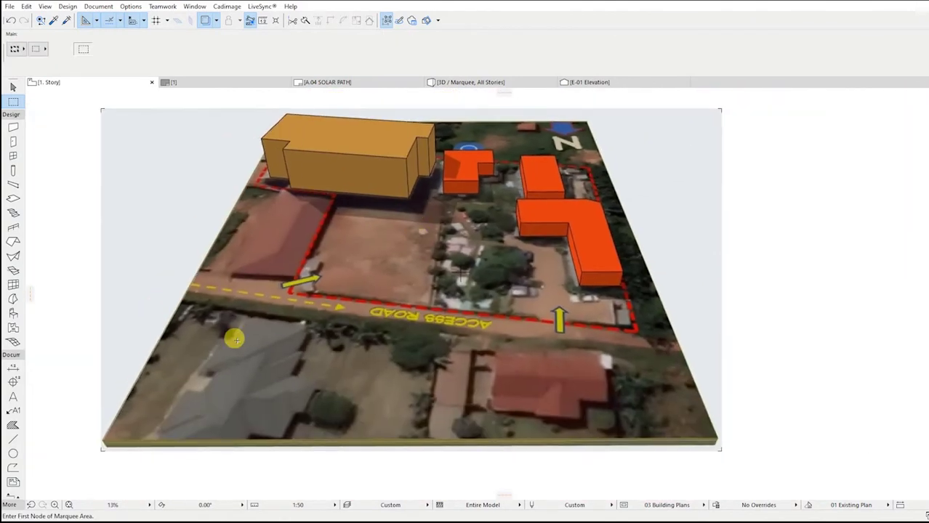
left_click(13, 440)
left_click(126, 279)
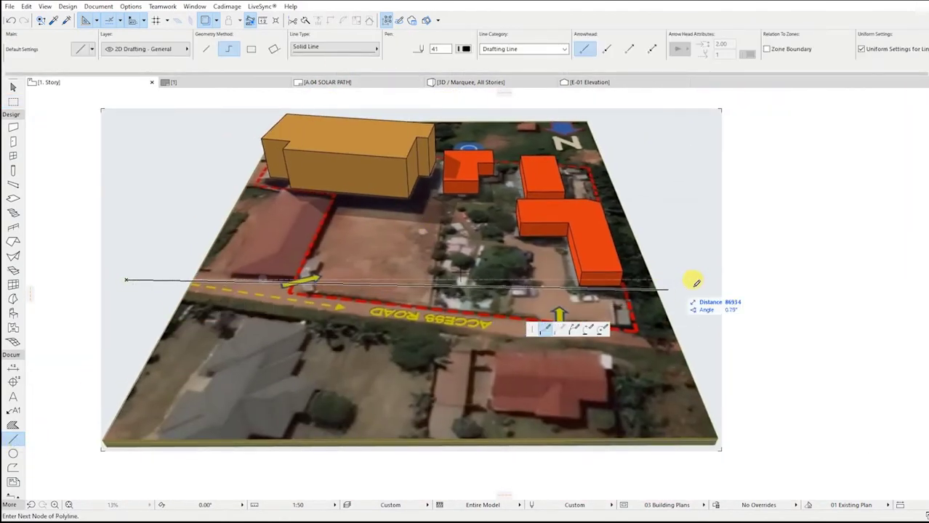
double_click(702, 279)
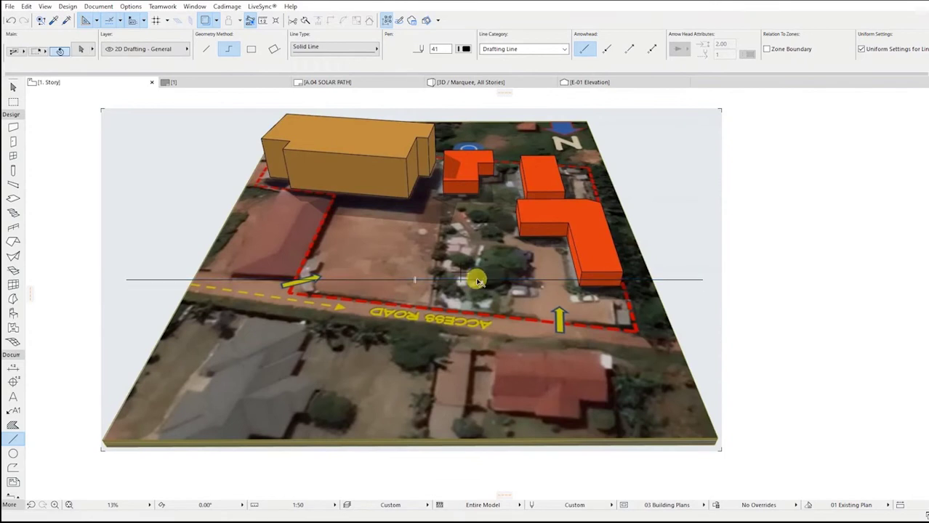
- Bend the horizontal line upward into an arc that peaks near the site image's upper edge
left_click(477, 281, "shift")
left_click(428, 280)
left_click(650, 230)
middle_click_drag(435, 117, 432, 162)
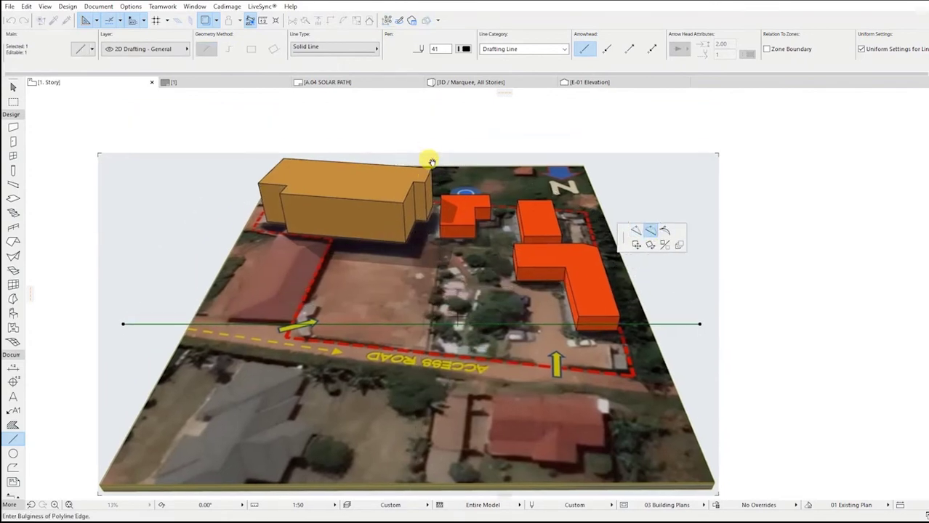
left_click(407, 158)
- Copy the arc in place and flatten the copy into a lower arc that shares the same endpoints
right_click(769, 112)
mouse_move(824, 208)
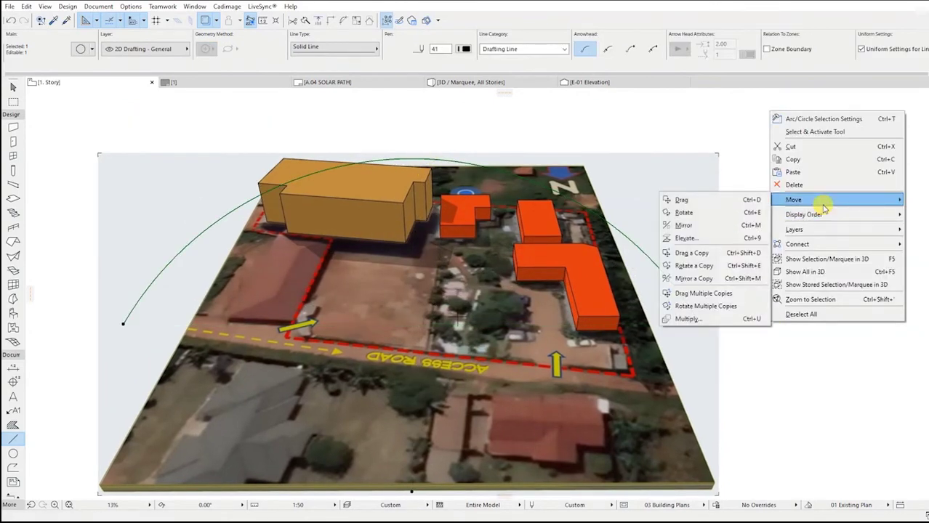
left_click(694, 253)
left_click(702, 324)
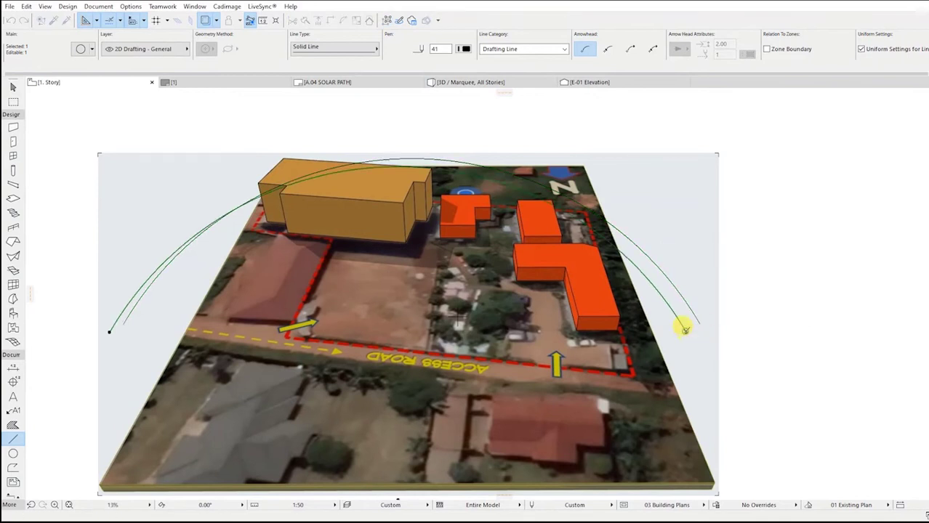
left_click(694, 331)
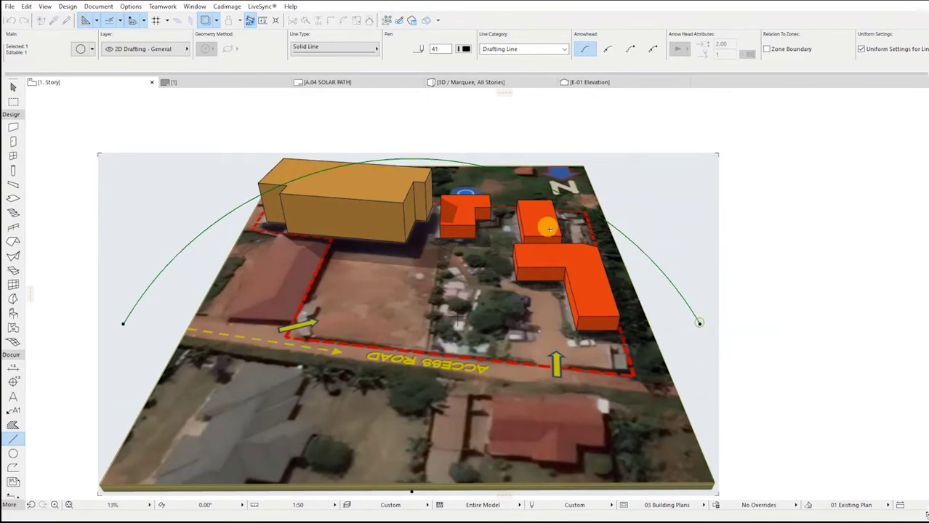
left_click(426, 159)
left_click(427, 191)
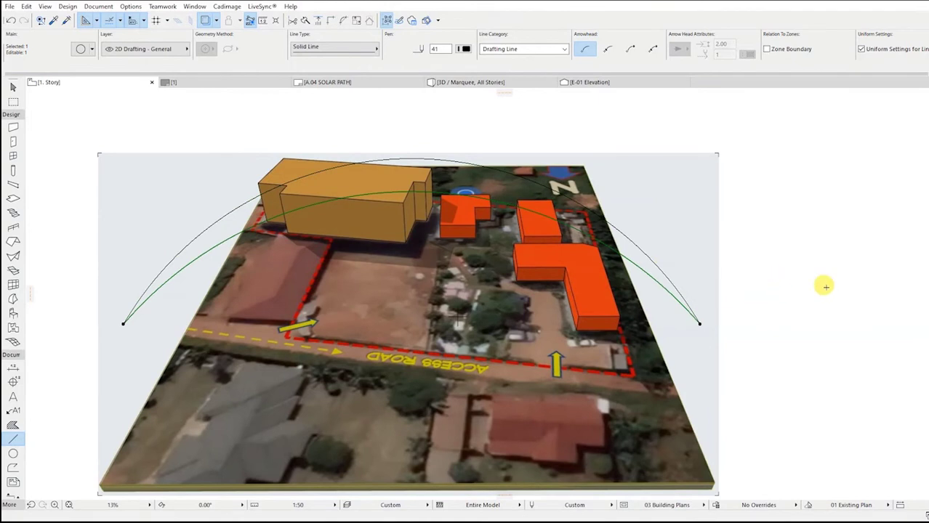
key("Escape")
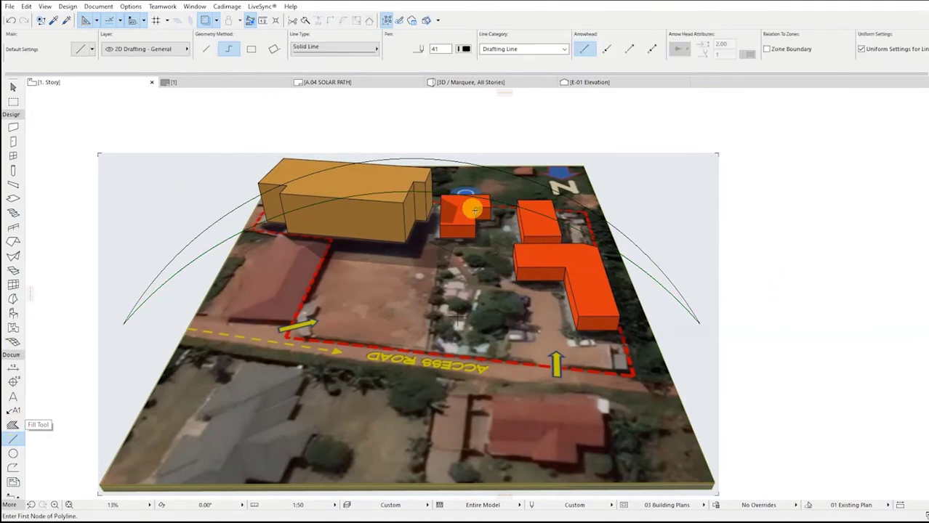
- Fill the crescent between the two arcs with a solid yellow fill using fill pen 100
left_click(12, 428)
left_click(466, 44)
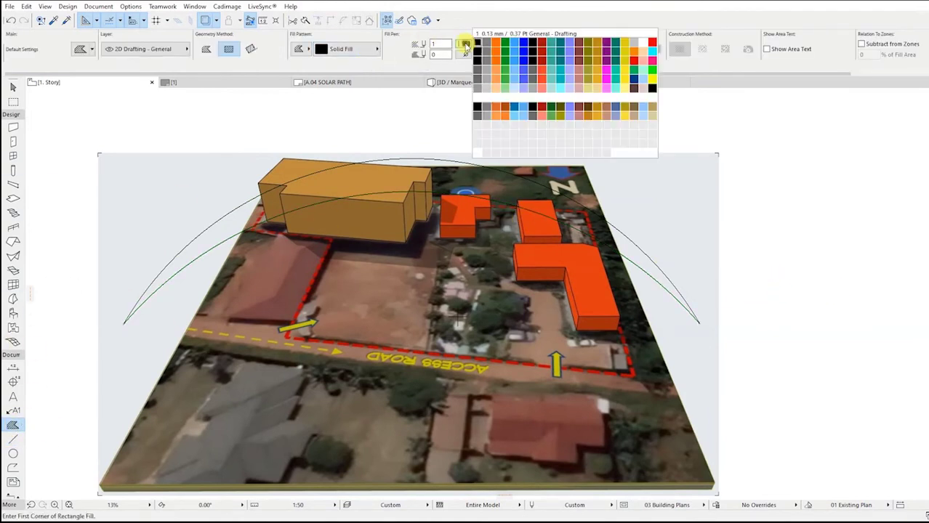
left_click(651, 82)
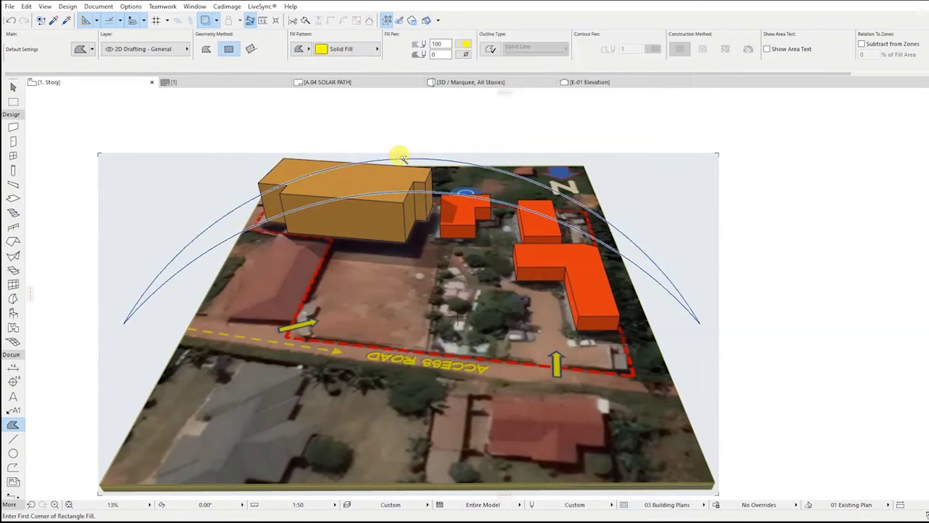
left_click(396, 153)
- Split the yellow crescent vertically at the arcs' peak and delete its right half
left_click(453, 158)
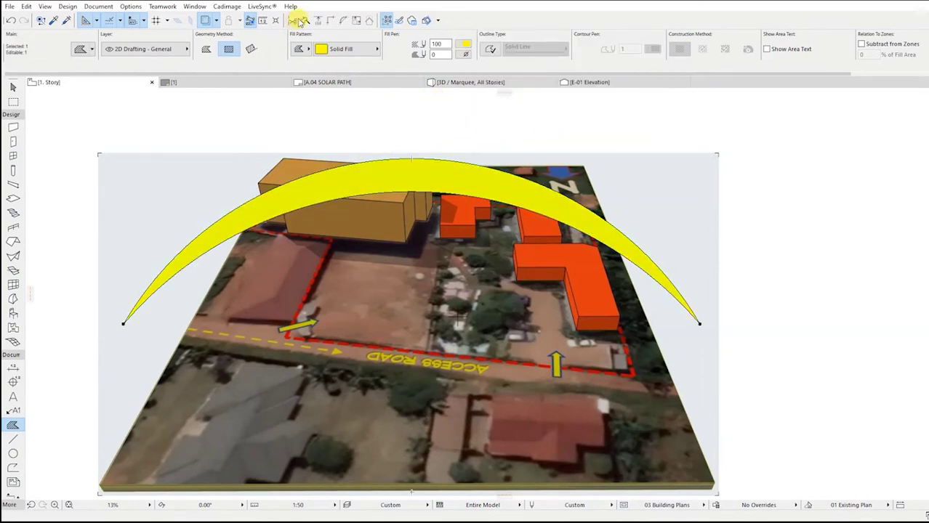
left_click(411, 157)
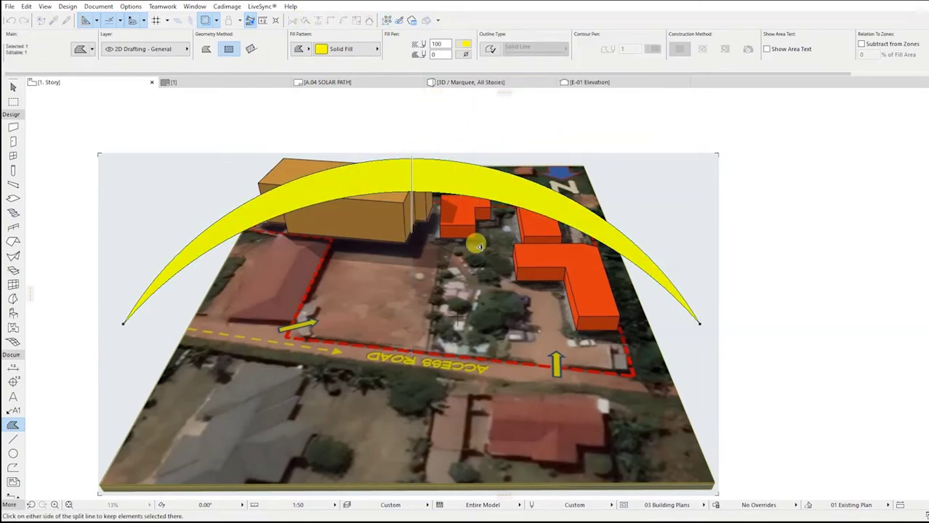
left_click(529, 263)
key("Delete")
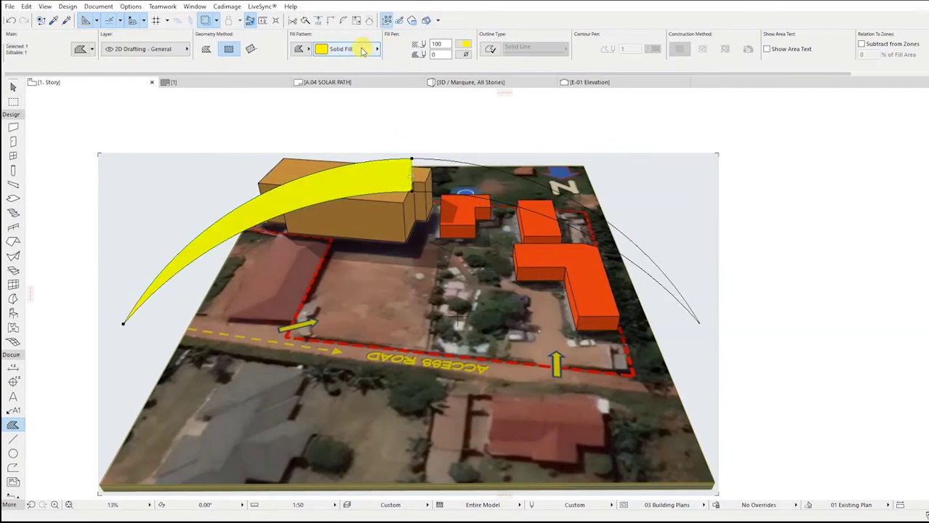
- Change the remaining half crescent to a Linear Gradient fill and shift the fade toward its pointed end
left_click(363, 51)
left_click(412, 162)
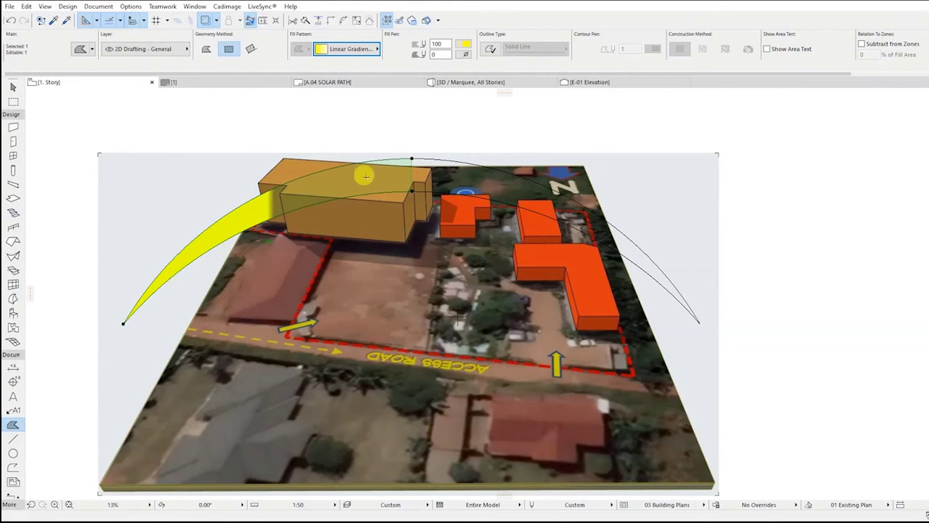
left_click(267, 235)
left_click(216, 233)
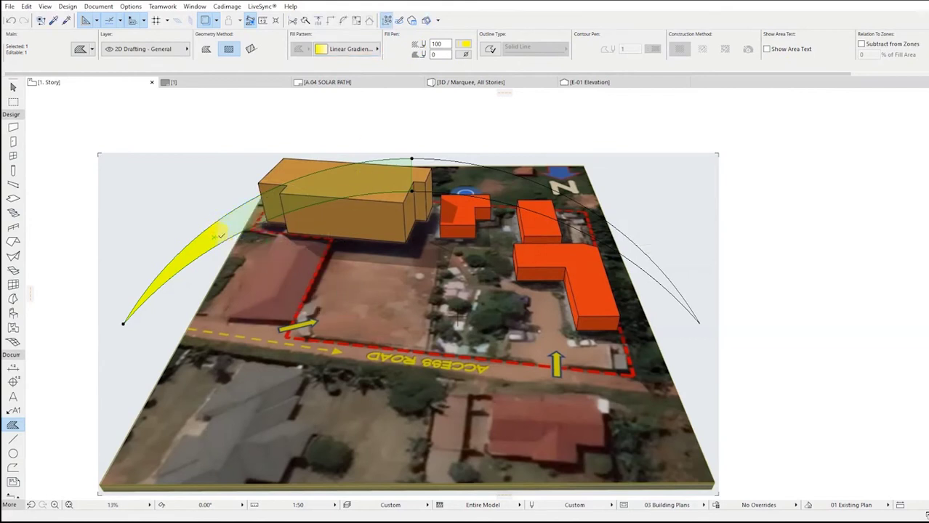
- Stretch the gradient along the half crescent so the yellow fades gradually toward the arcs' peak
left_click(216, 236)
left_click(362, 176)
left_click(214, 235)
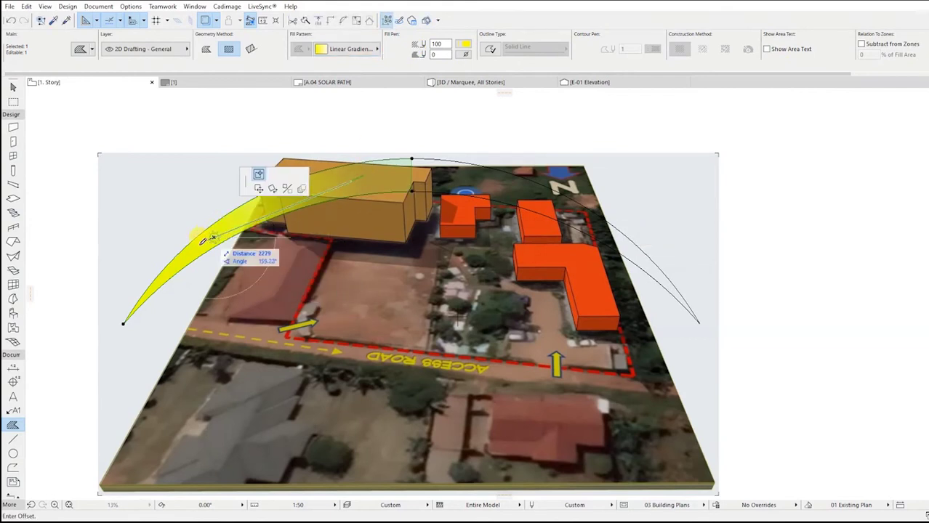
left_click(199, 244)
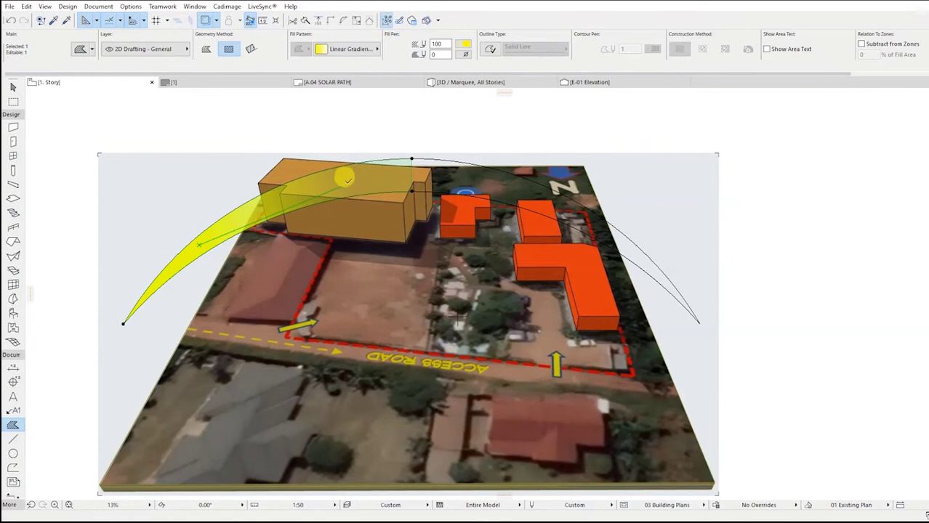
left_click(347, 183)
left_click(389, 194)
- Mirror a copy of the gradient half crescent about the vertical axis through the arcs' peak
key("ctrl+shift+m")
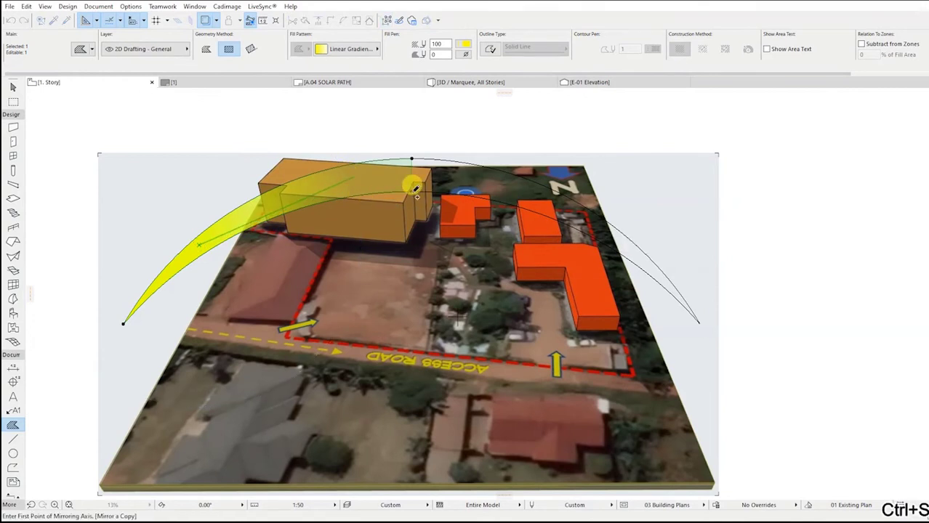
left_click(411, 158)
left_click(410, 125)
scroll(797, 283, "down", 4)
scroll(752, 293, "up", 4)
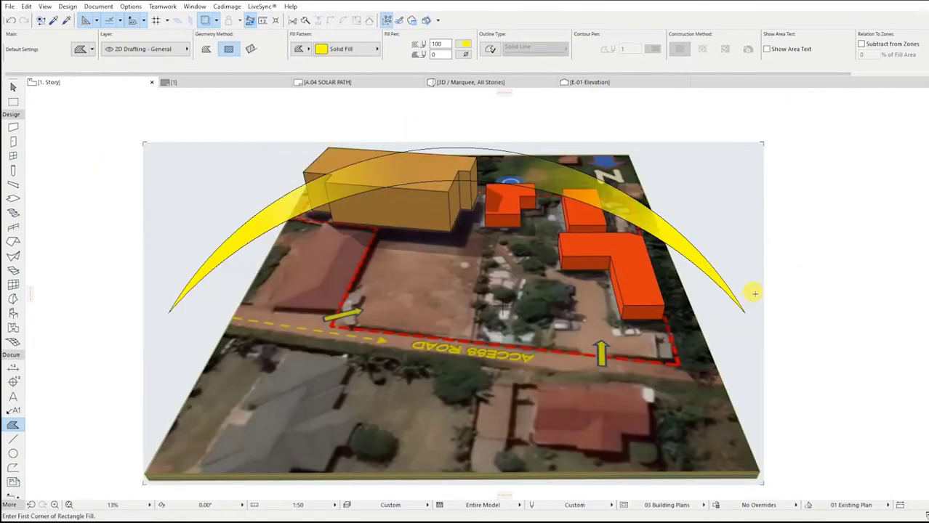
scroll(666, 216, "up", 2)
scroll(665, 216, "down", 2)
scroll(537, 180, "up", 3)
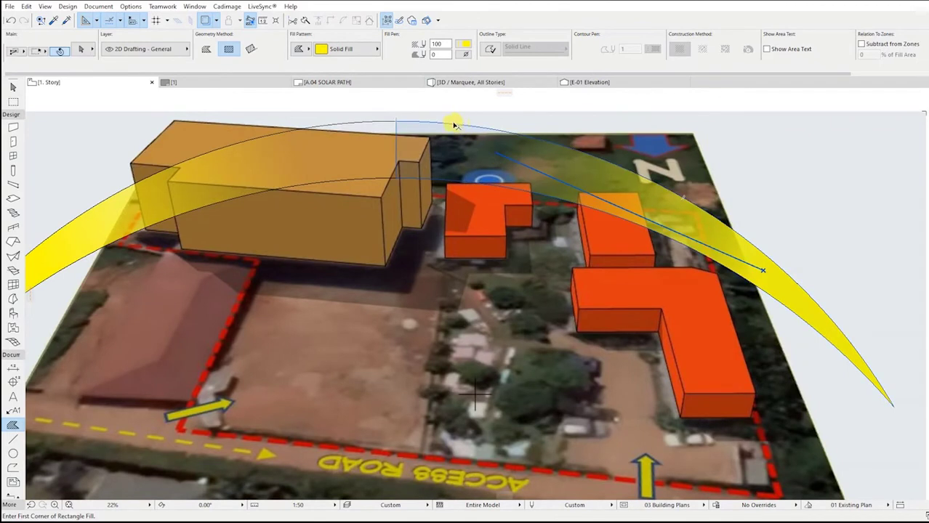
- Change both solar path arcs to pen 19 with the Long Dashed line type
left_click(13, 452)
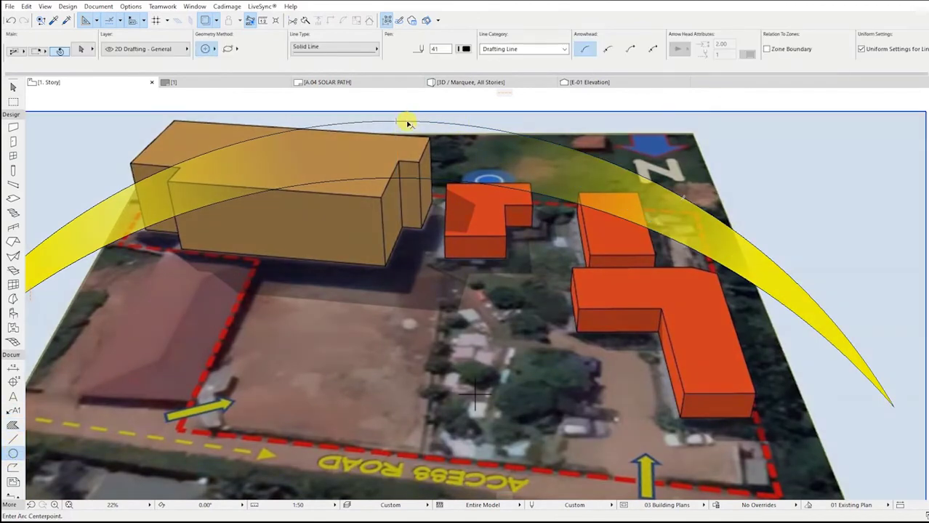
left_click(462, 48)
left_click(645, 51)
left_click(372, 47)
left_click(414, 31)
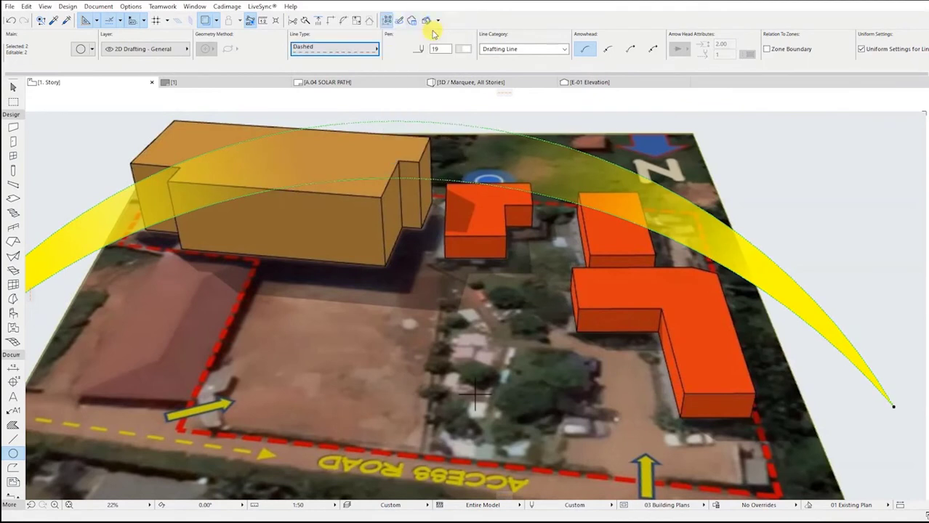
left_click(364, 53)
left_click(418, 26)
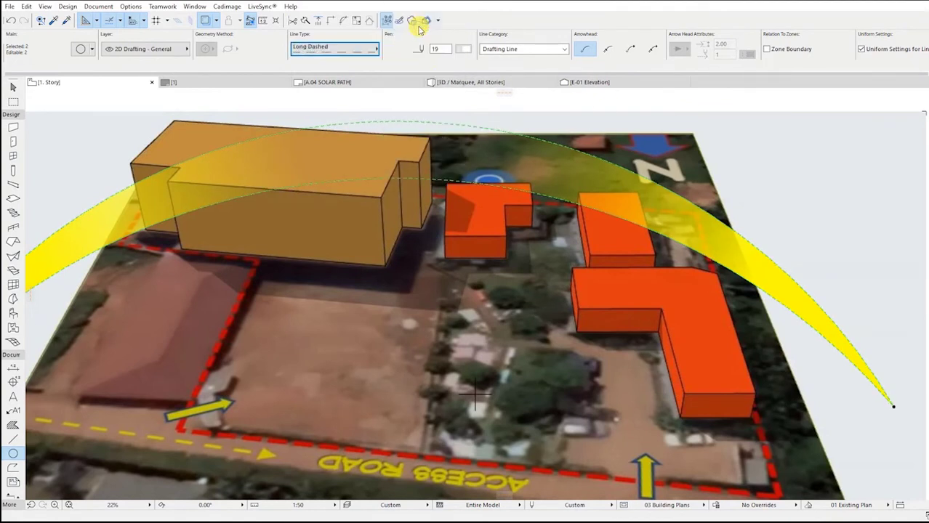
key("Escape")
- Draw a small circle just below the crescent's east tip as the sun symbol
scroll(843, 216, "down", 4)
scroll(858, 253, "up", 3)
scroll(854, 279, "down", 3)
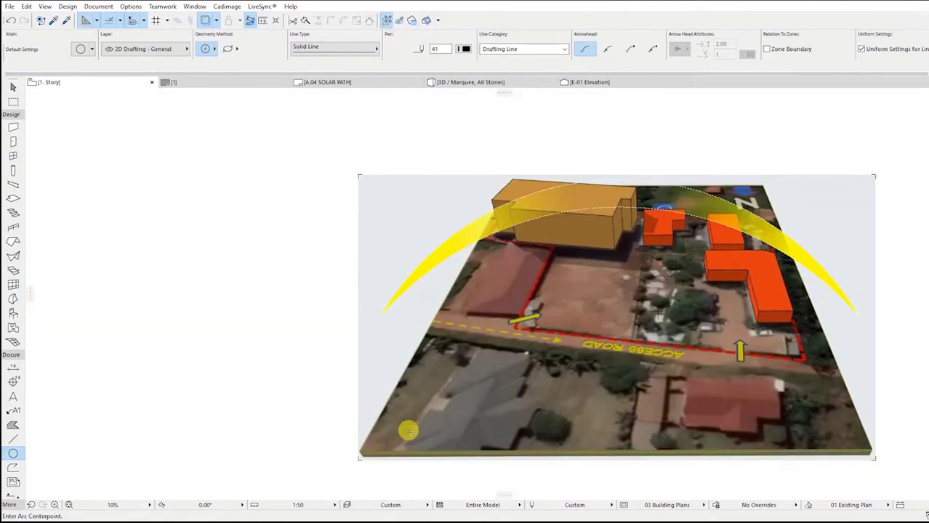
scroll(385, 385, "up", 3)
scroll(442, 249, "up", 3)
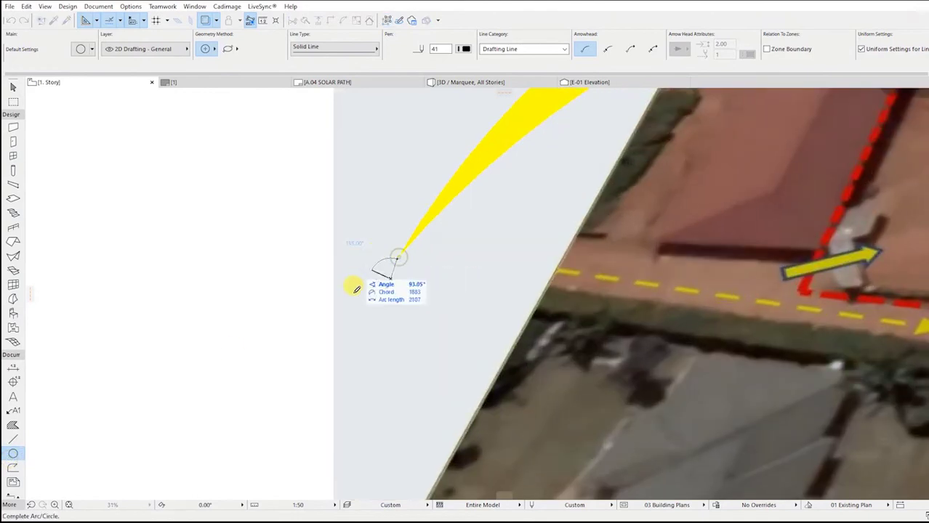
left_click(399, 256)
scroll(435, 267, "down", 5)
middle_click_drag(677, 287, 578, 325)
scroll(372, 315, "up", 5)
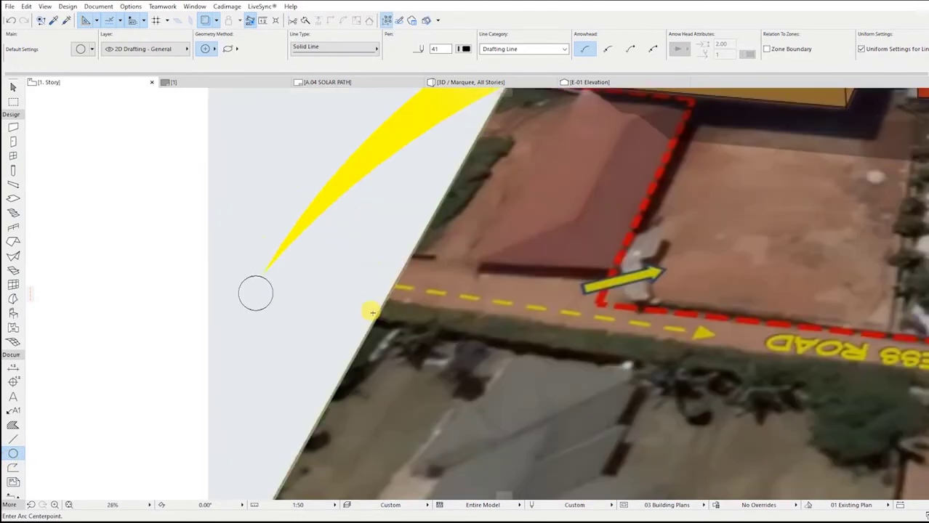
- Fill the sun circle with the crescent's yellow Linear Gradient and move the gradient's start point toward the circle's outer side
left_click(56, 19)
left_click(472, 131)
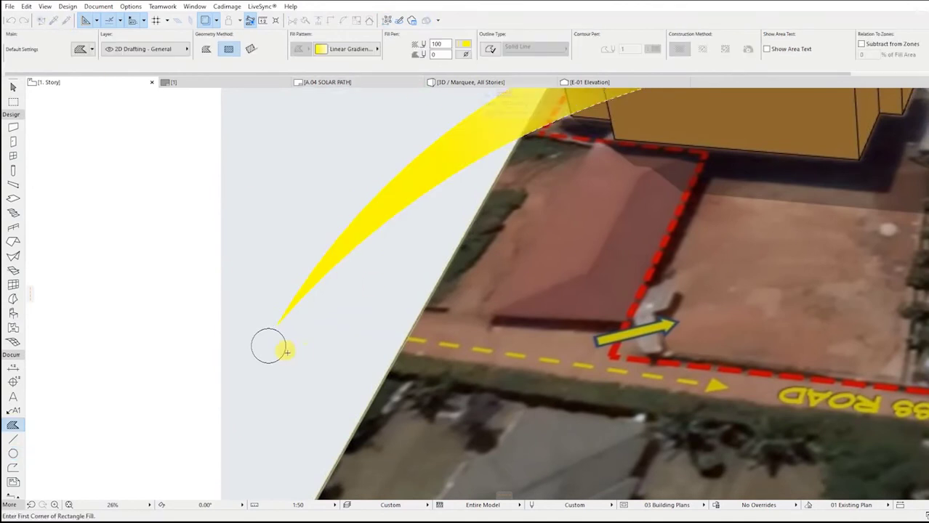
scroll(279, 349, "up", 6)
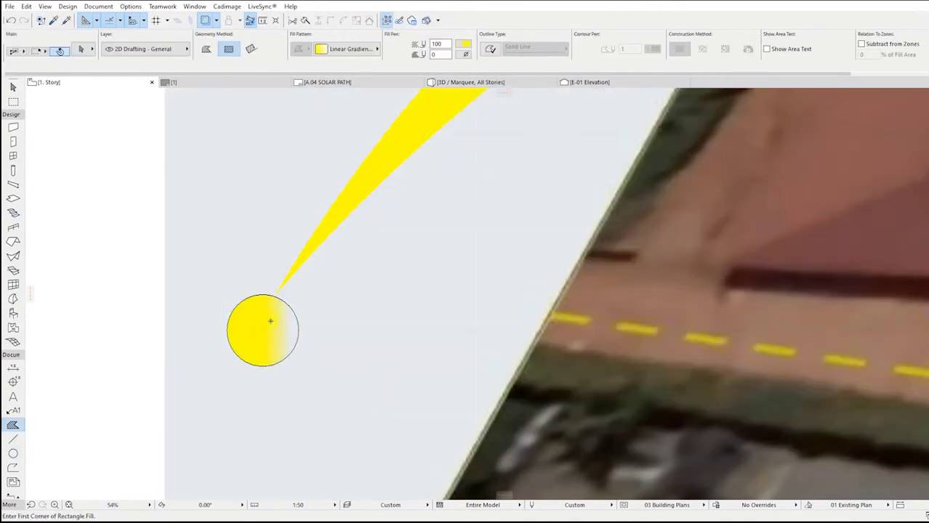
left_click(271, 321, "shift")
left_click(263, 330)
left_click(249, 331)
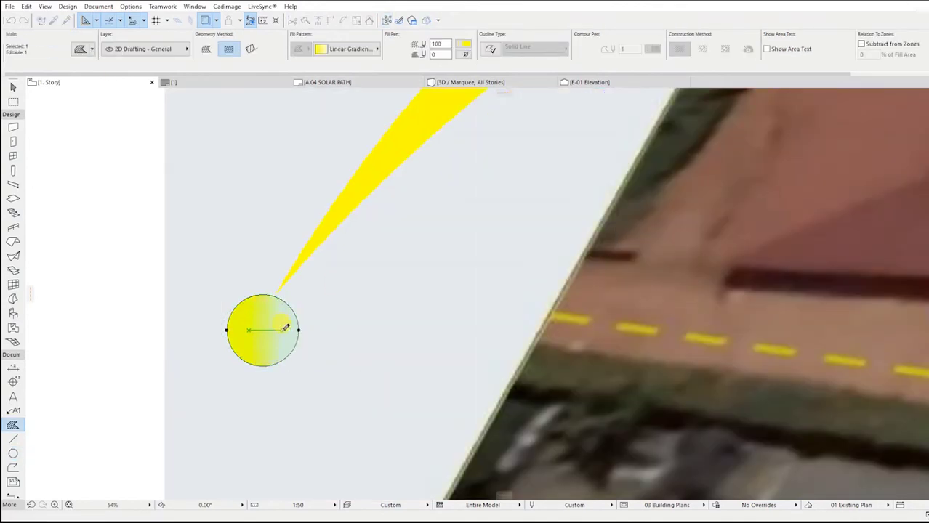
- Change the sun circle's outline to the Long Dashed line type with pen 19
scroll(332, 344, "down", 6)
scroll(274, 315, "up", 4)
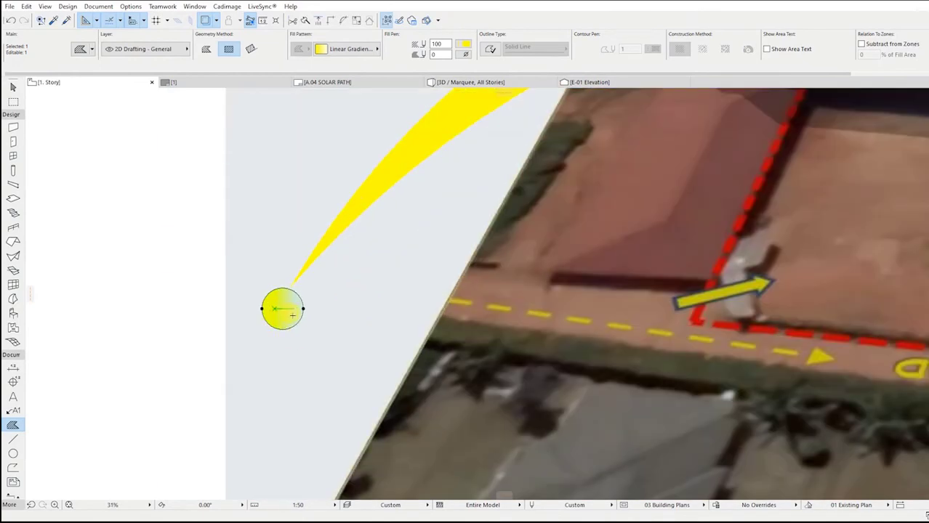
left_click(17, 456)
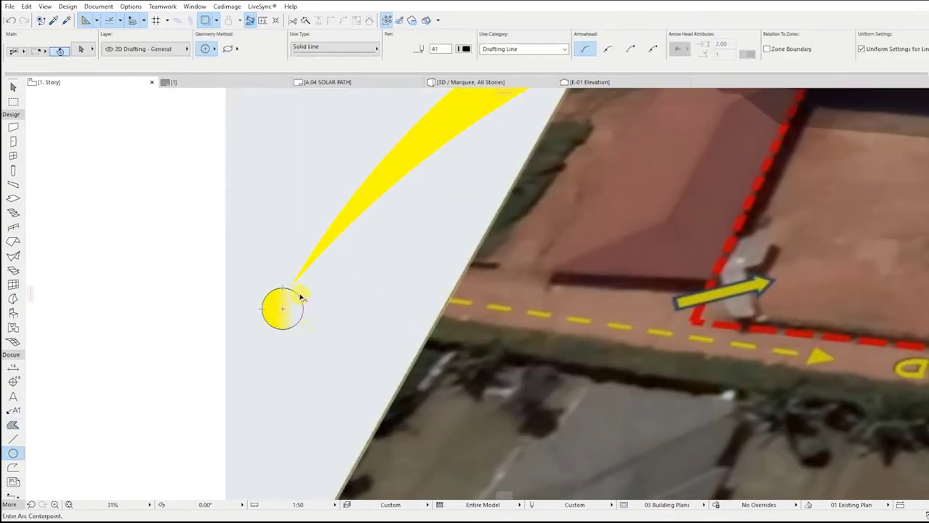
left_click(363, 49)
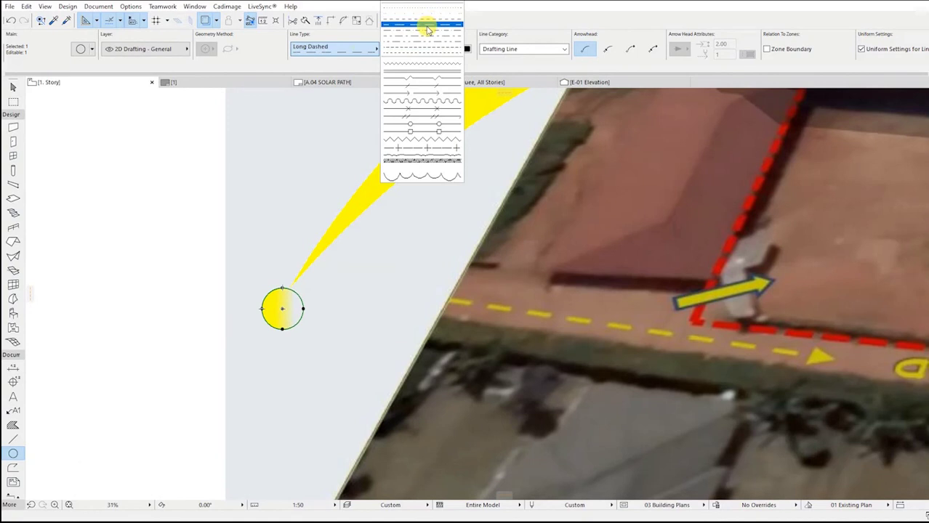
left_click(427, 29)
left_click(466, 49)
left_click(651, 49)
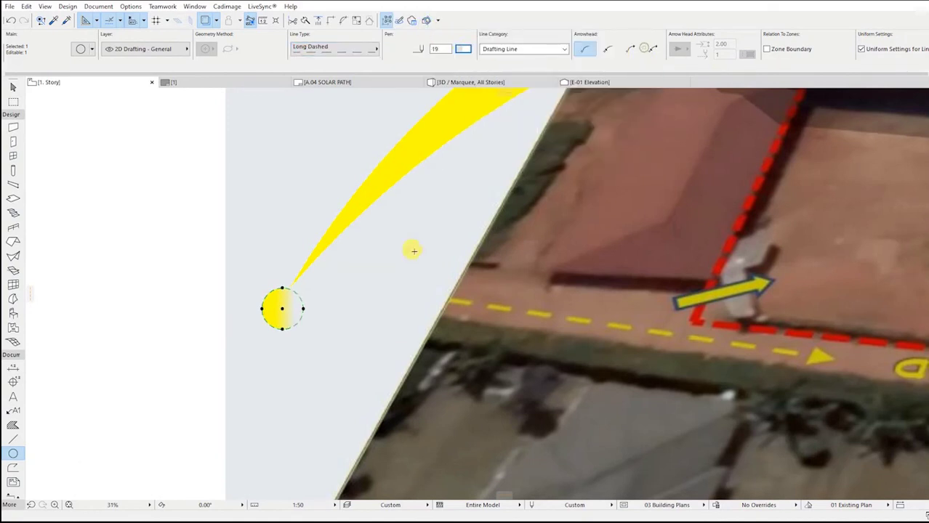
- Copy the sun circle together with its gradient fill to the crescent's opposite tip
left_click(293, 324, "shift")
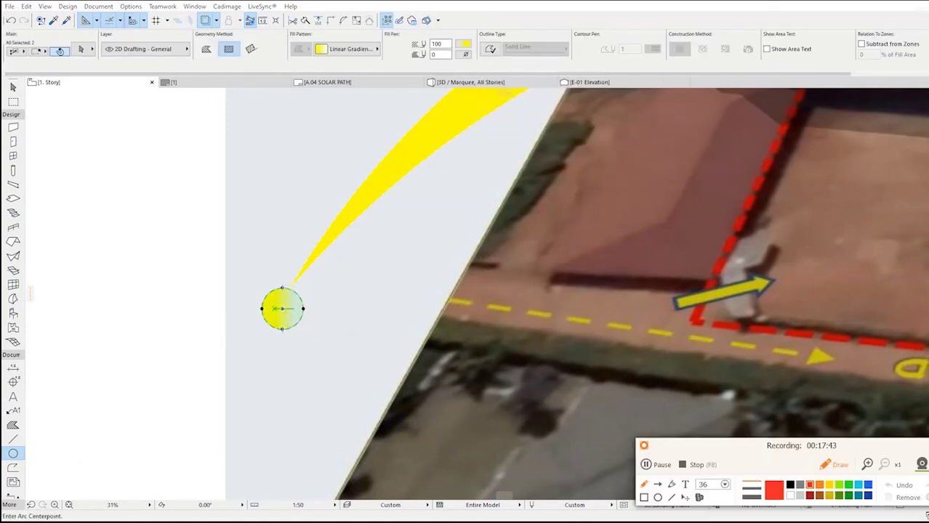
right_click(171, 245)
mouse_move(249, 328)
left_click(334, 389)
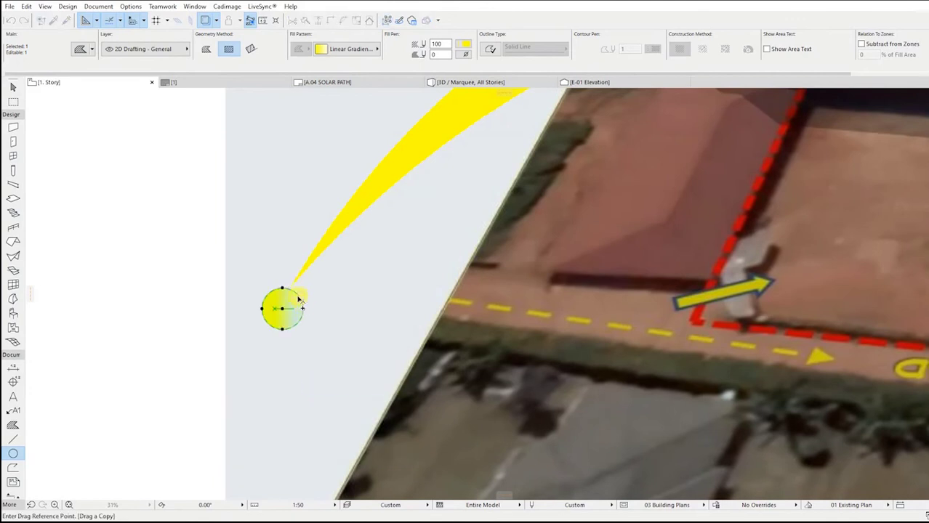
left_click(286, 292)
scroll(353, 300, "down", 5)
scroll(516, 298, "up", 6)
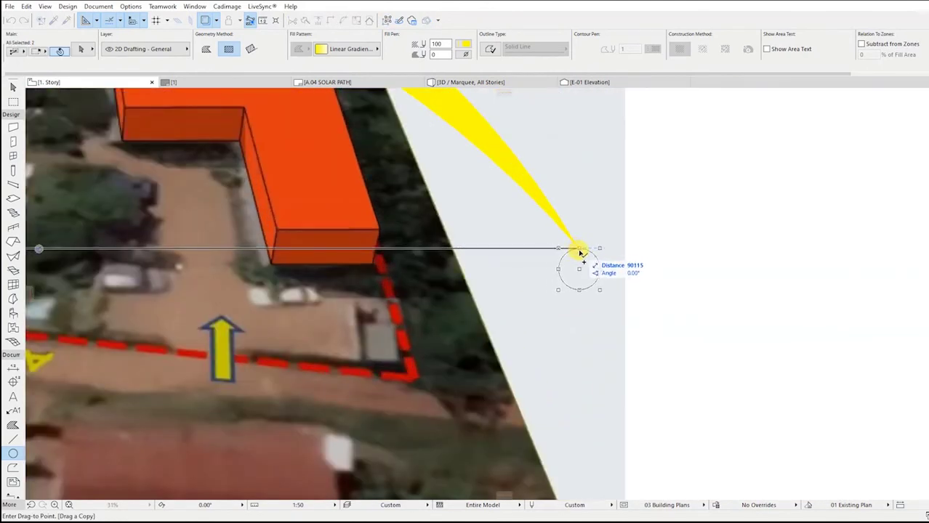
left_click(581, 252)
scroll(760, 289, "down", 5)
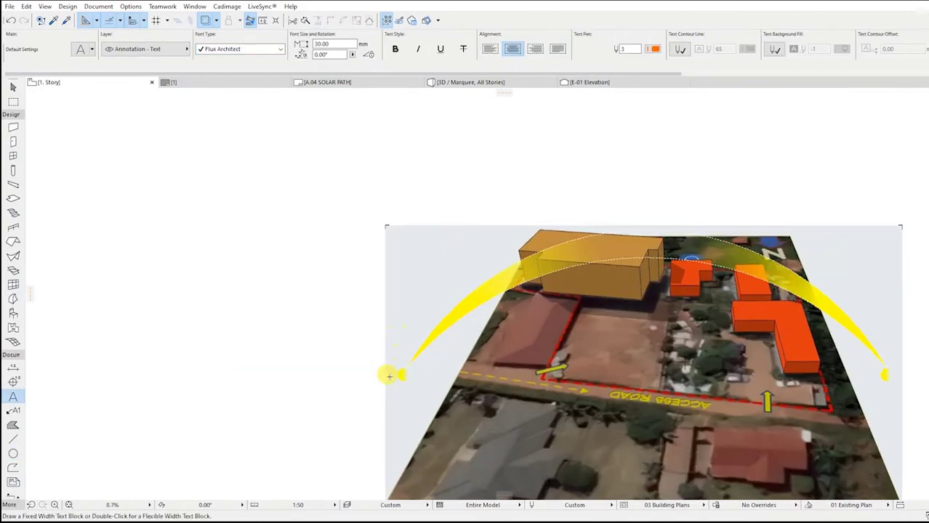
- Add the text EAST and place it centred below the first sun circle
scroll(390, 374, "up", 3)
double_click(399, 395)
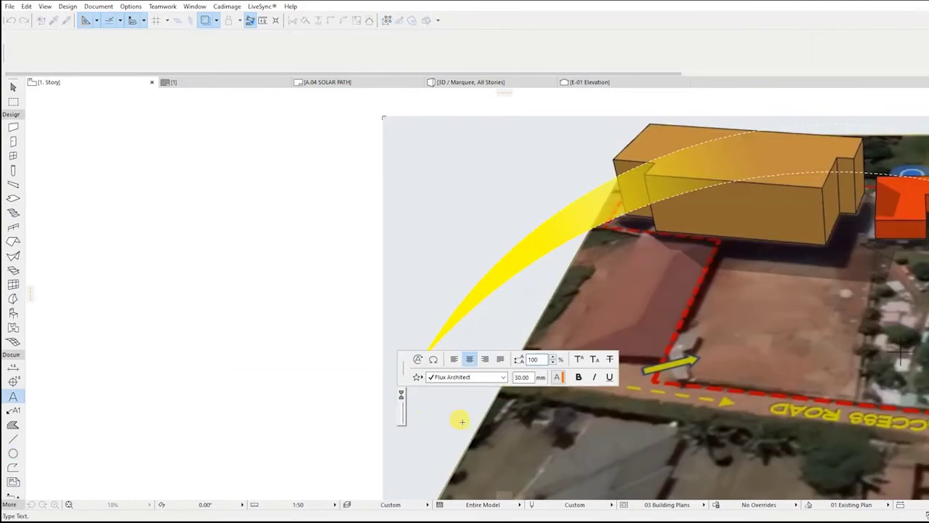
left_click(301, 413)
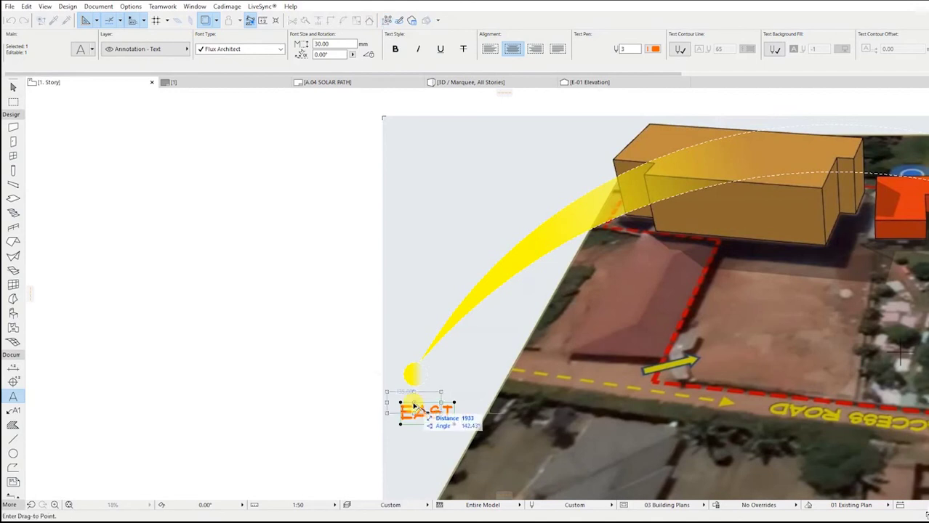
- Copy the EAST text to just below the second sun circle
right_click(247, 353)
mouse_move(363, 229)
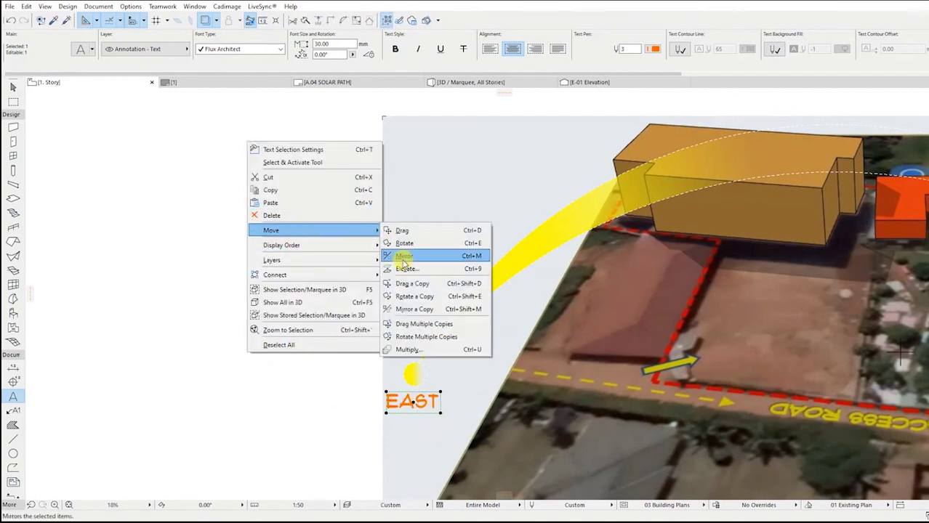
left_click(410, 283)
scroll(545, 417, "down", 3)
middle_click_drag(887, 415, 454, 349)
scroll(452, 347, "up", 3)
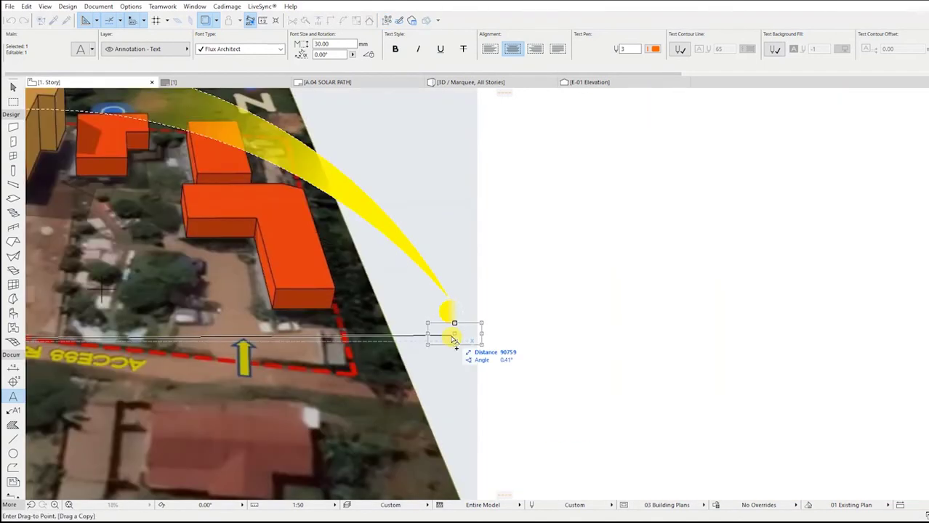
left_click(442, 342)
- Change the copied text under the second sun circle to WEST
middle_click_drag(549, 348, 627, 335)
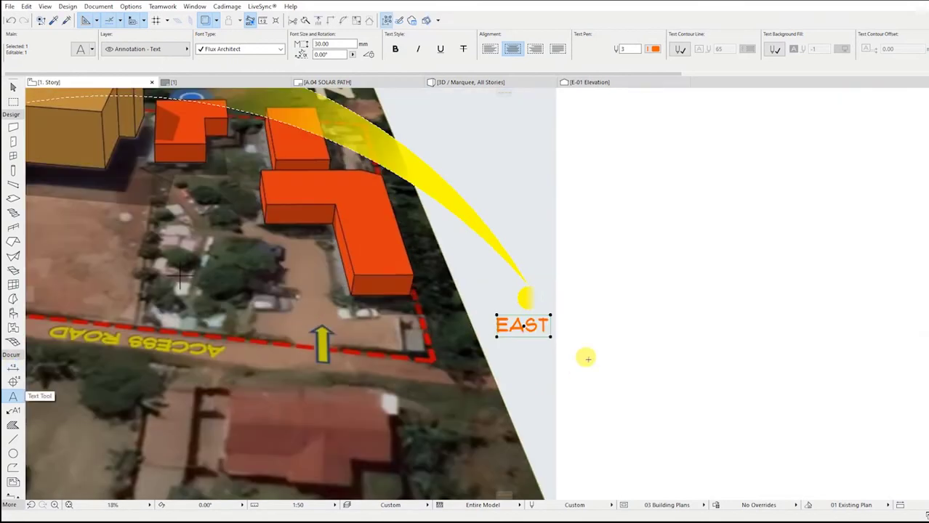
left_click_drag(523, 328, 482, 333)
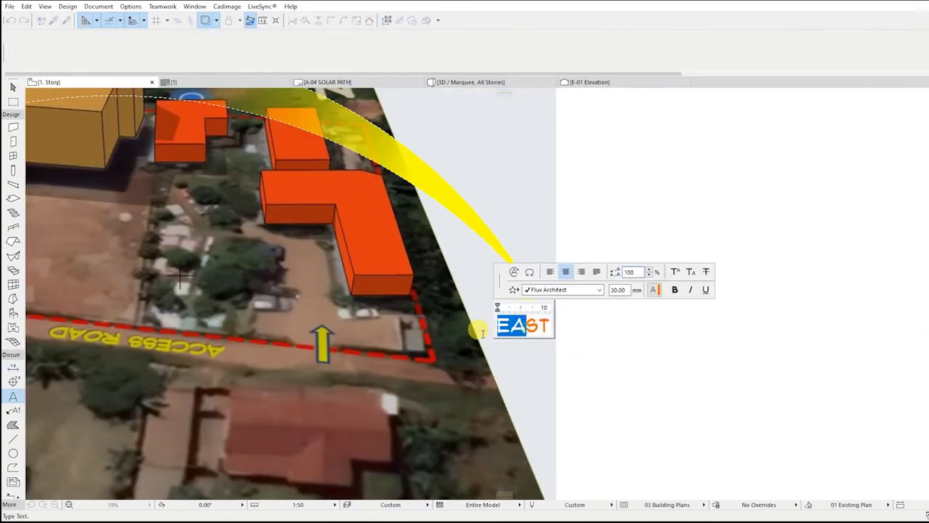
left_click(663, 344)
scroll(659, 344, "down", 6)
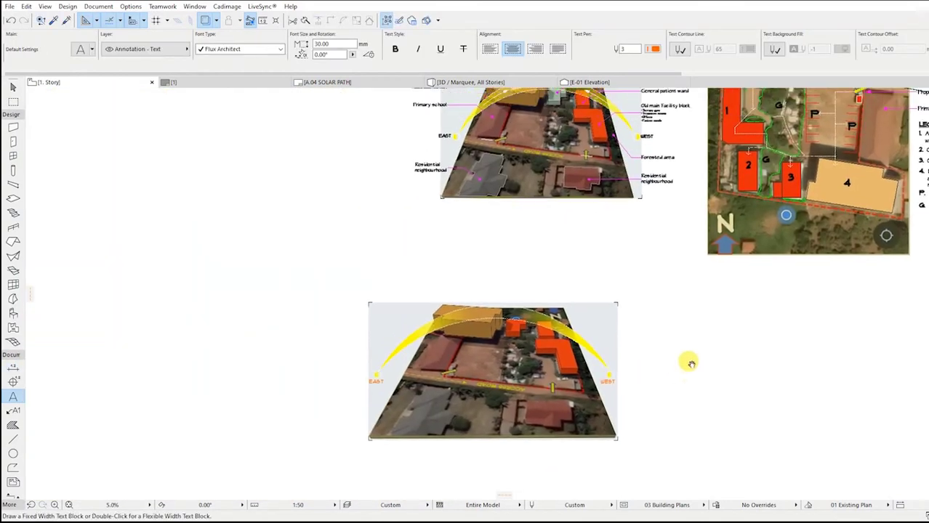
- Trace the grey-roofed neighbouring house with a closed solid polyline using pen 101
scroll(418, 421, "up", 6)
left_click(13, 439)
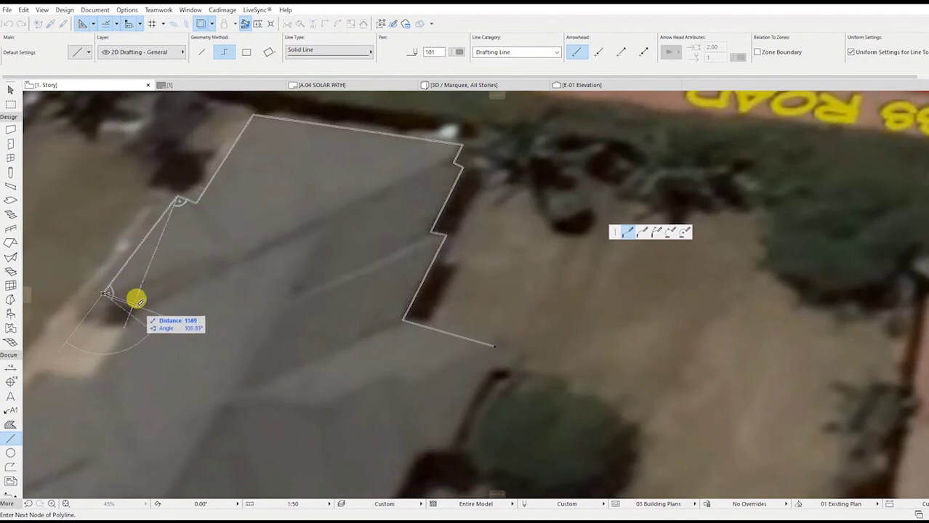
left_click(136, 305)
left_click(87, 379)
middle_click_drag(38, 367, 346, 267)
left_click(352, 273)
left_click(241, 417)
left_click(258, 421)
left_click(239, 450)
left_click(558, 447)
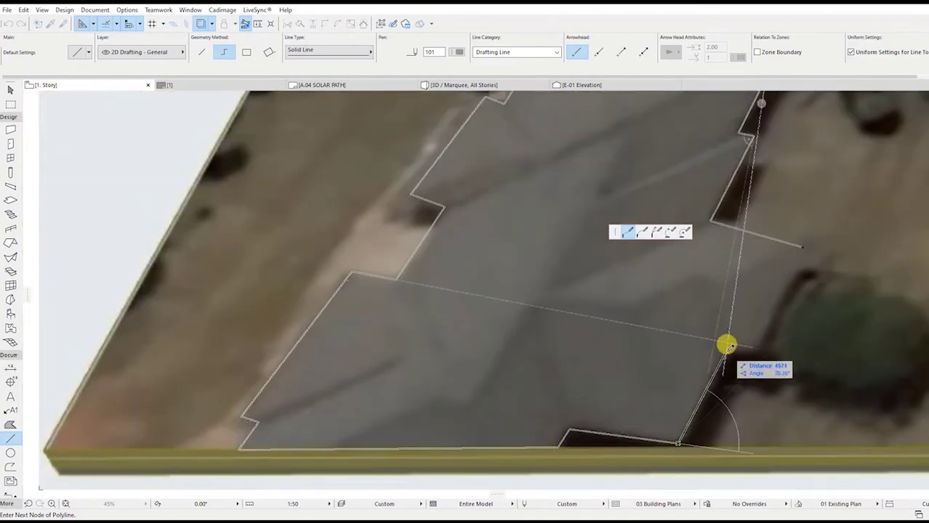
left_click(728, 349)
left_click(801, 247)
- Trace the red-roofed house south of the access road with a closed solid polyline
scroll(796, 253, "down", 3)
middle_click_drag(795, 252, 549, 261)
scroll(593, 329, "up", 3)
left_click(594, 332)
left_click(595, 280)
left_click(674, 284)
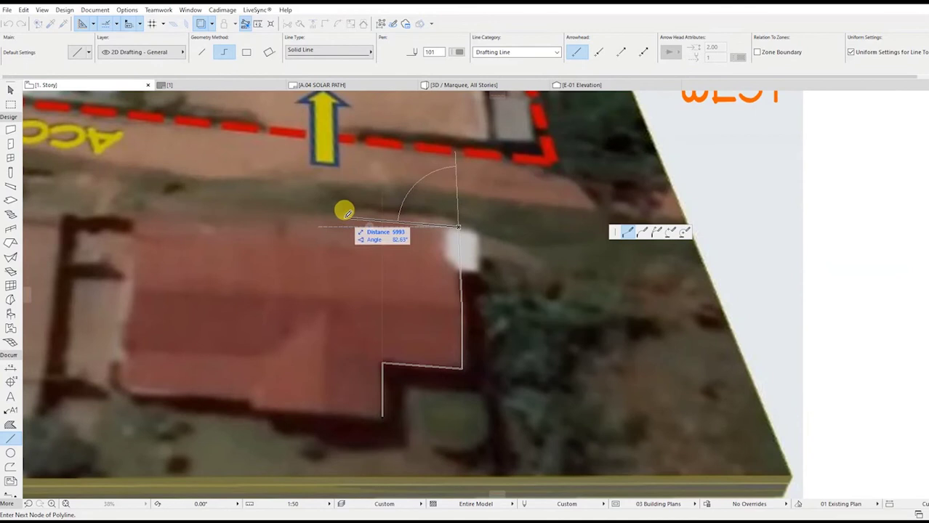
left_click(346, 218)
left_click(345, 231)
left_click(134, 232)
left_click(126, 394)
left_click(252, 396)
left_click(252, 408)
left_click(382, 416)
- Outline the narrow paved strip beside the red-roofed house with a closed four-sided polyline
middle_click_drag(75, 233, 553, 274)
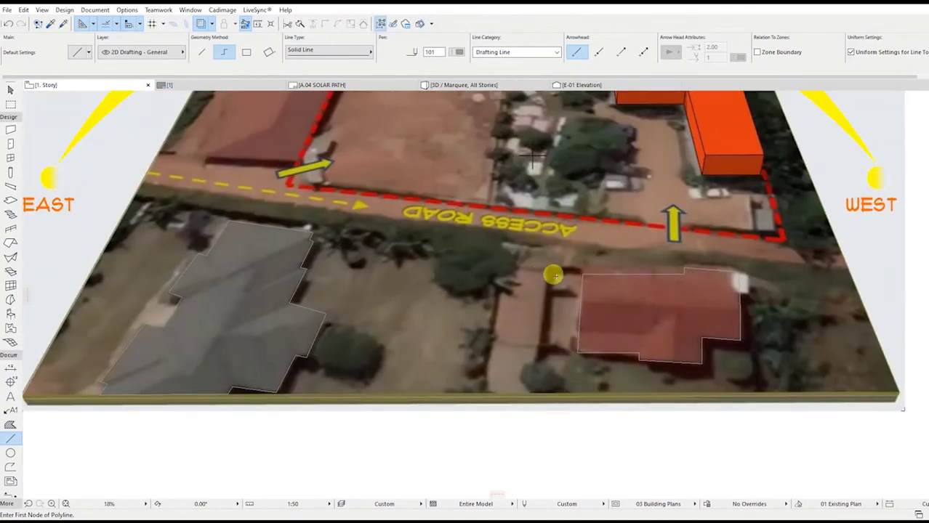
left_click(547, 273)
left_click(528, 391)
left_click(488, 392)
left_click(516, 272)
left_click(545, 273)
- Trace the primary school's roof beside the dashed red site boundary with a polyline
middle_click_drag(291, 134, 443, 322)
left_click(443, 349)
left_click(352, 343)
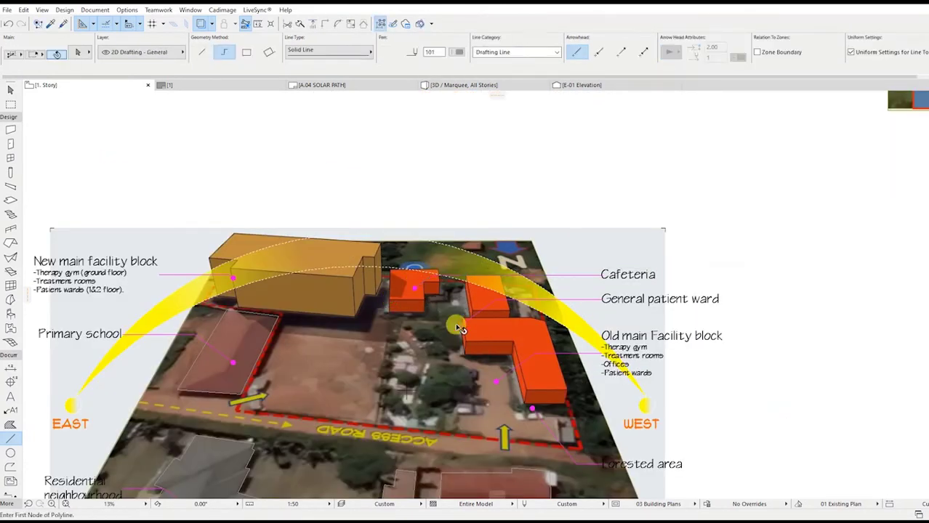
- Move the leader point of the "Old main Facility block" label onto the L-shaped orange building
left_click(535, 353)
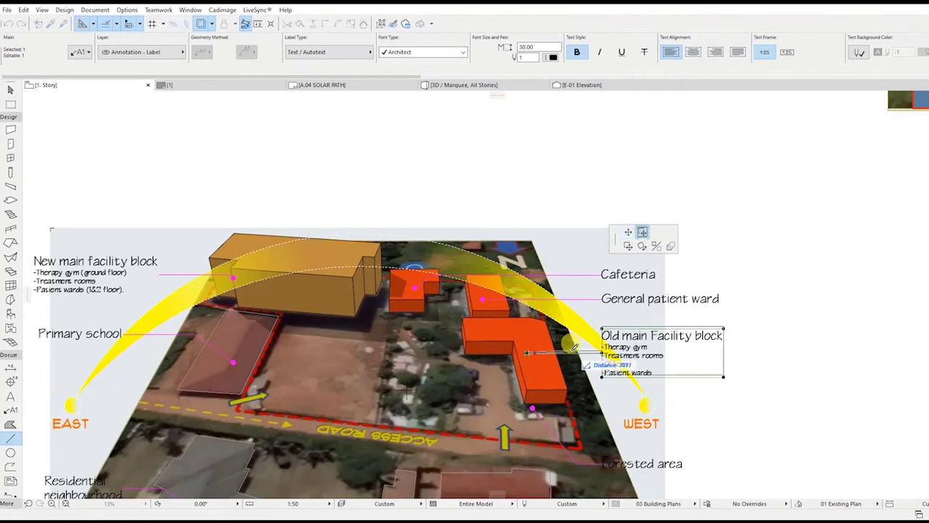
left_click(527, 353)
key("Escape")
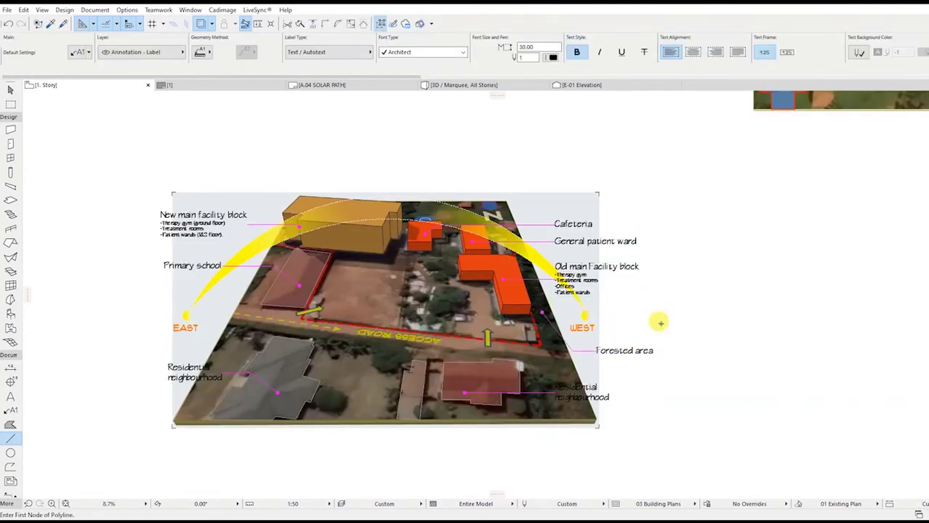